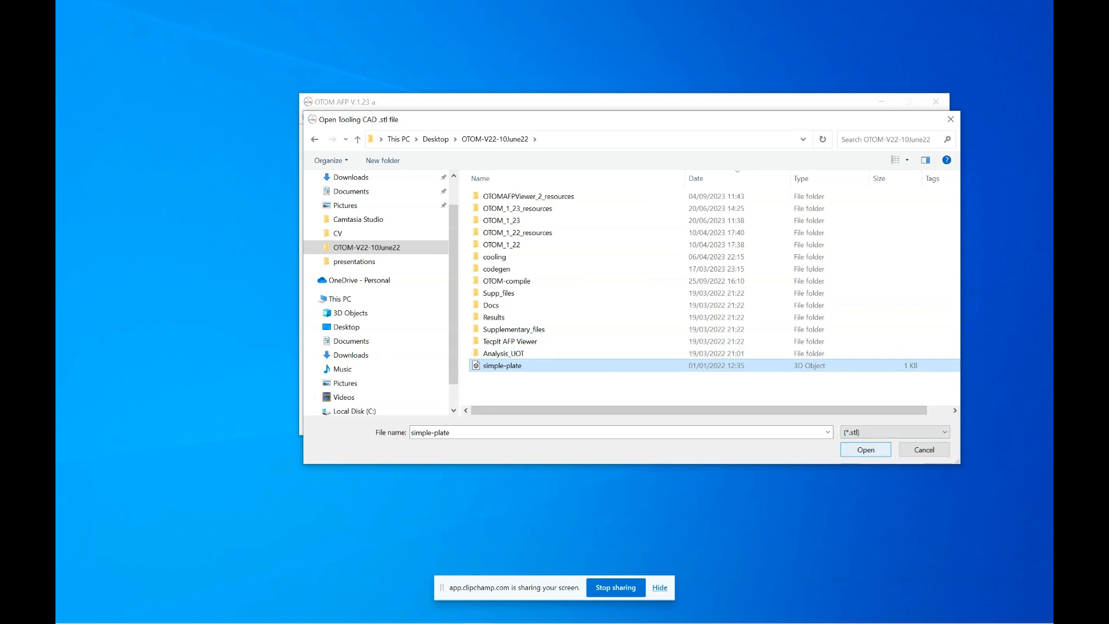
- Load simple-plate as the tooling CAD file and accept the preset geometrical, process and computational parameters
{"action": "left_click", "coordinate": [866, 449]}
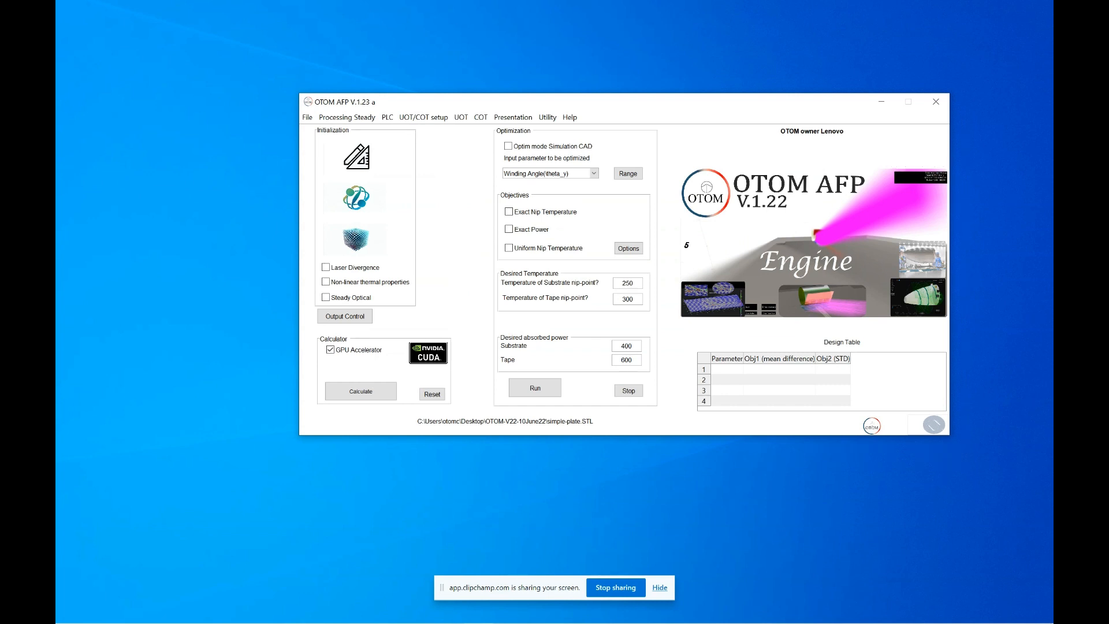
{"action": "left_click", "coordinate": [355, 159]}
{"action": "left_click", "coordinate": [656, 528]}
{"action": "left_click", "coordinate": [354, 199]}
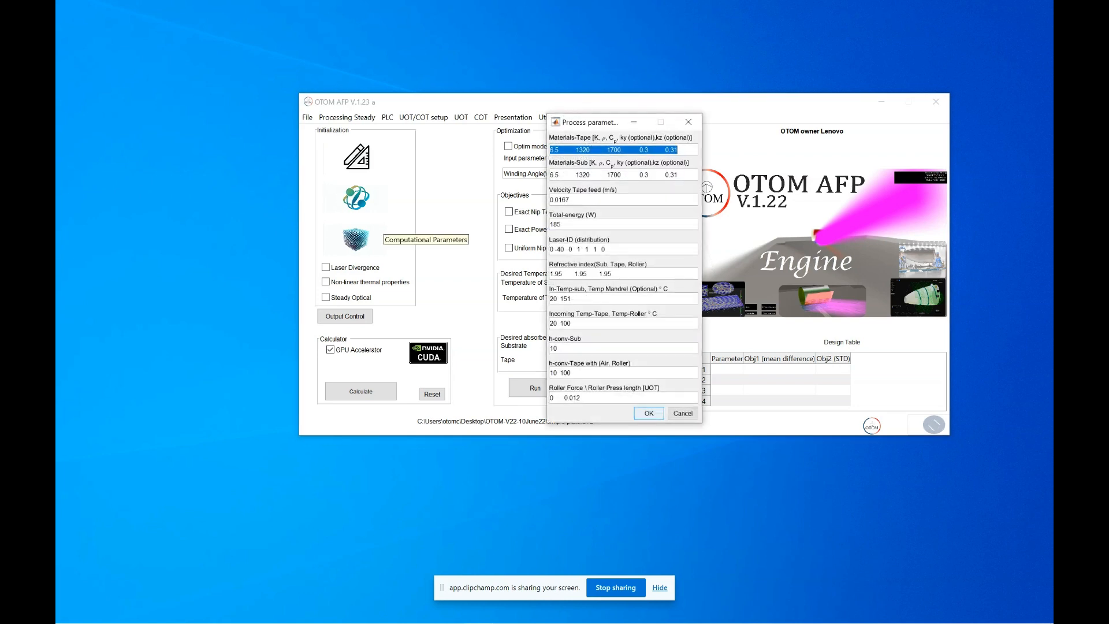
{"action": "key", "text": "Return"}
{"action": "left_click", "coordinate": [355, 239]}
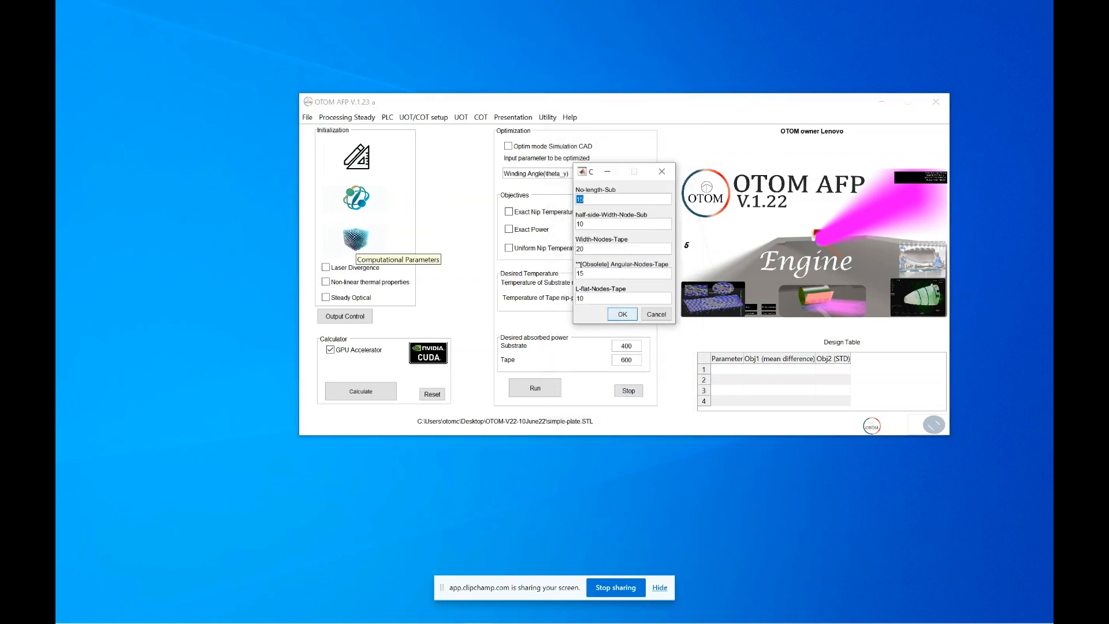
{"action": "key", "text": "Return"}
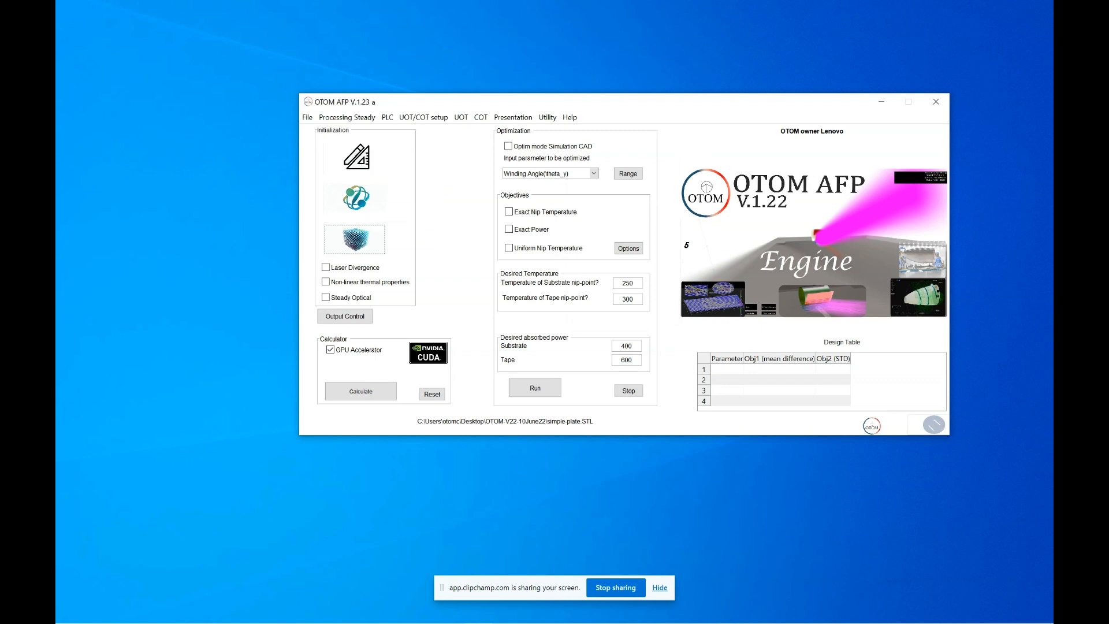
- Start the Kinematic CAD file setup with the simple-plate STL from the OTOM-V22-10June22 folder, scaling the geometry by 0.01
{"action": "left_click", "coordinate": [424, 117]}
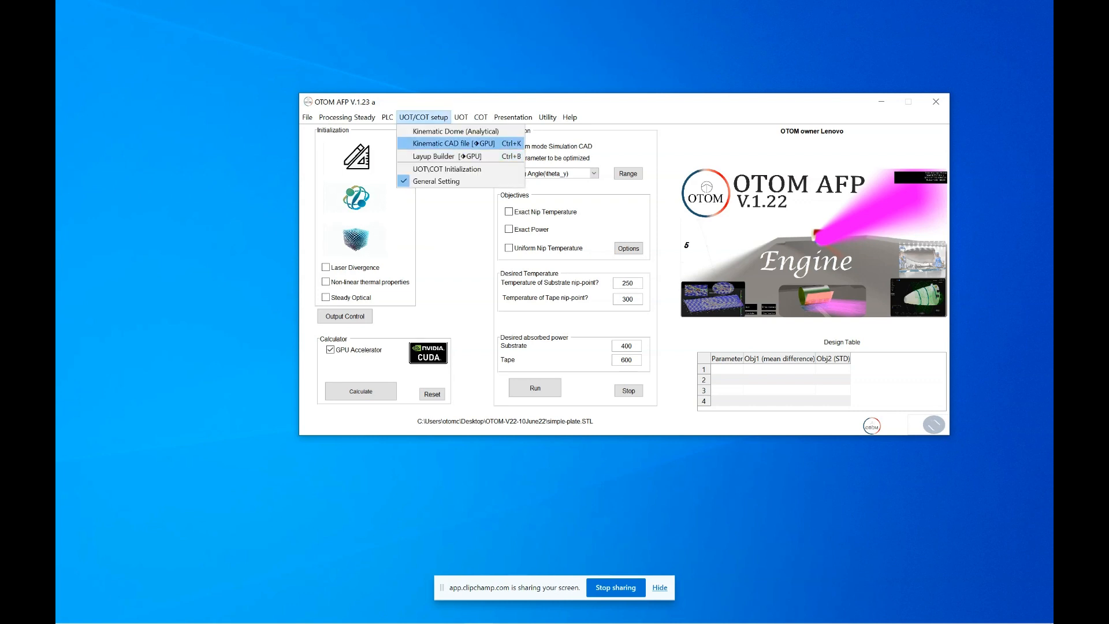
{"action": "left_click", "coordinate": [454, 143]}
{"action": "left_click", "coordinate": [376, 248]}
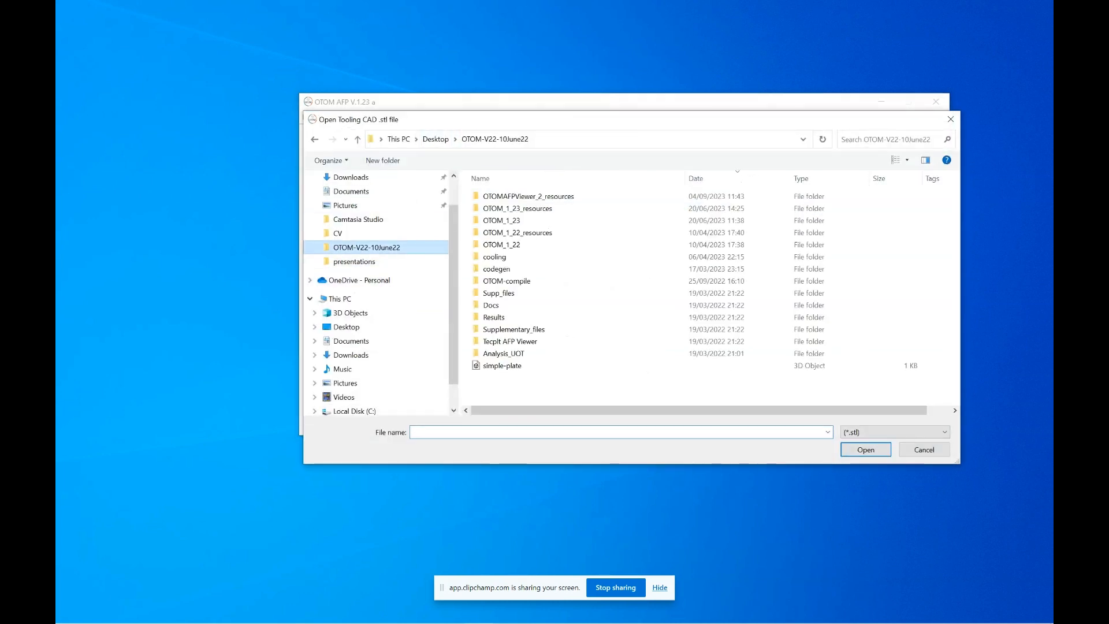
{"action": "left_click", "coordinate": [605, 365]}
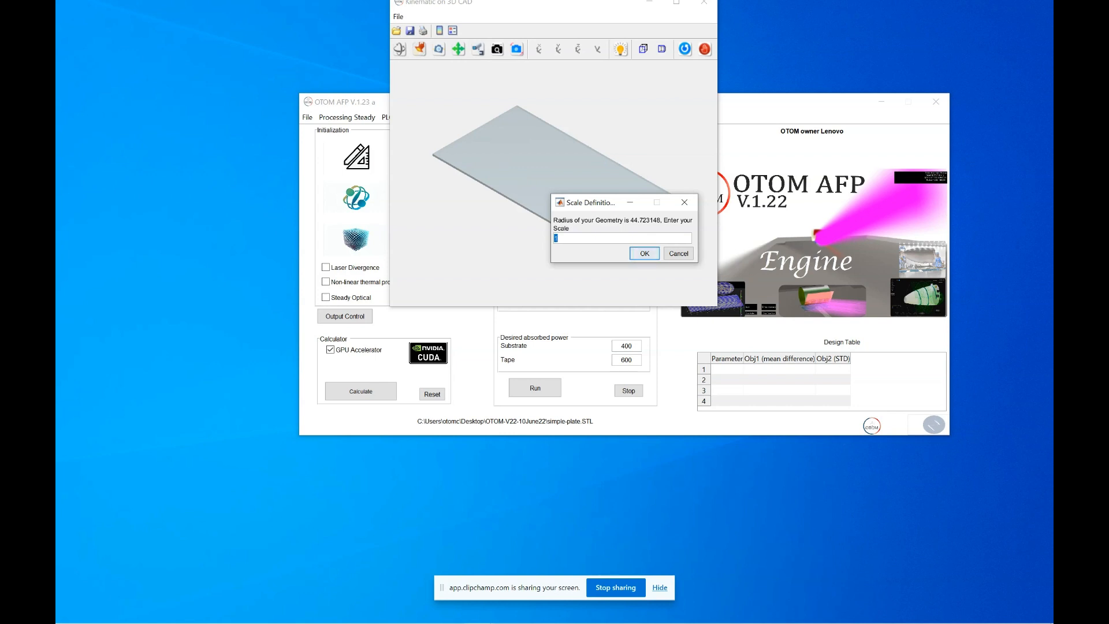
{"action": "type", "text": "0.01"}
{"action": "key", "text": "Return"}
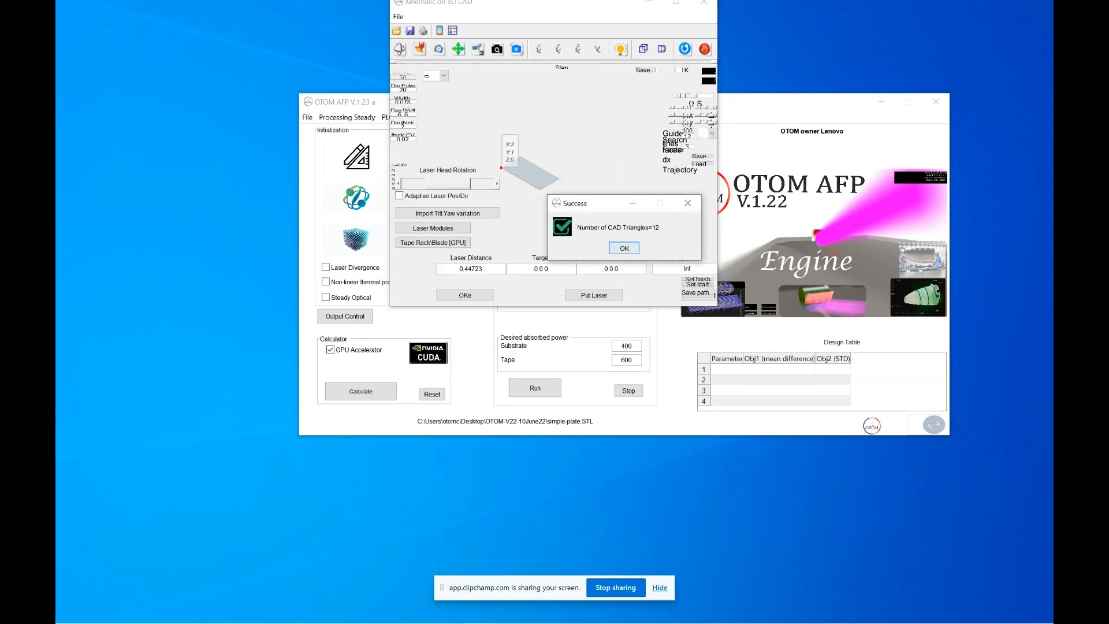
- Dismiss the CAD triangle message and maximize the Kinematic on 3D CAD window
{"action": "left_click_drag", "start_coordinate": [603, 204], "coordinate": [858, 198]}
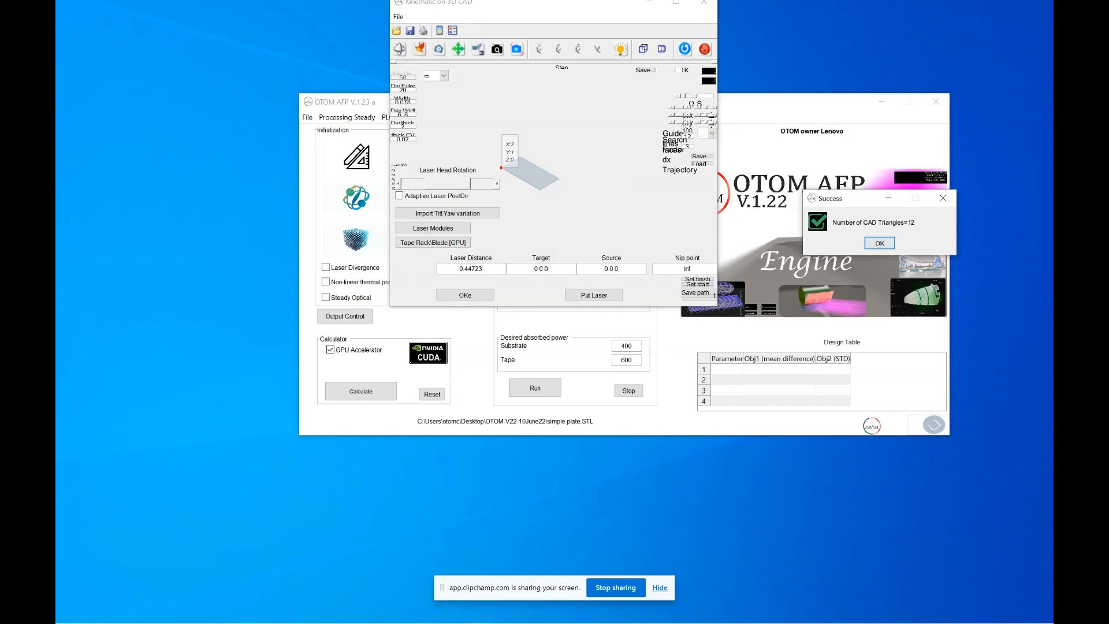
{"action": "left_click", "coordinate": [879, 244]}
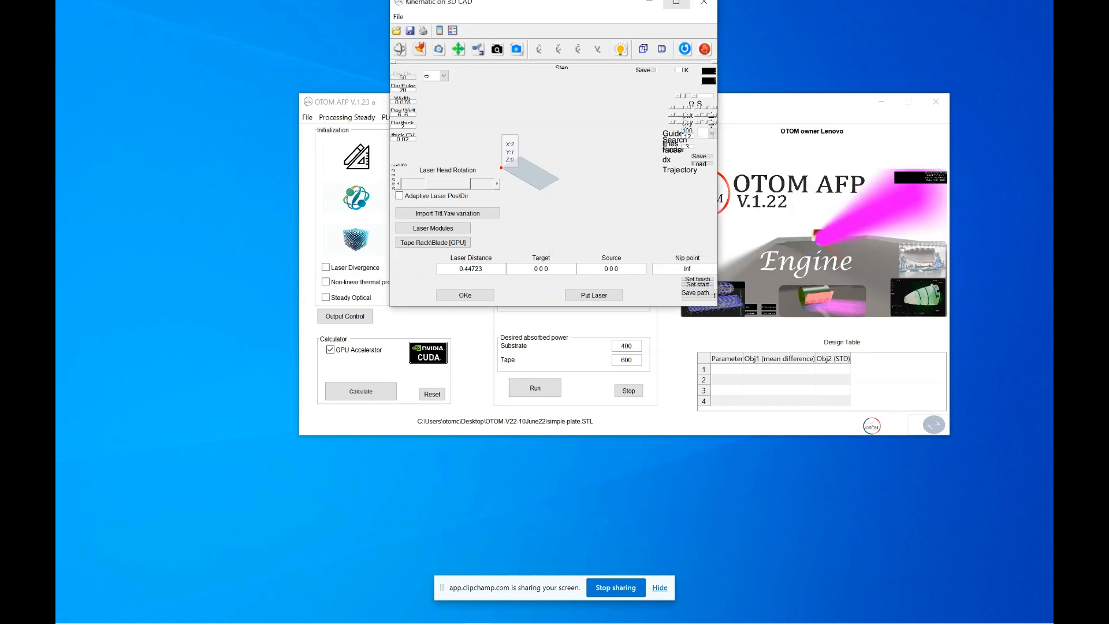
{"action": "left_click", "coordinate": [676, 2]}
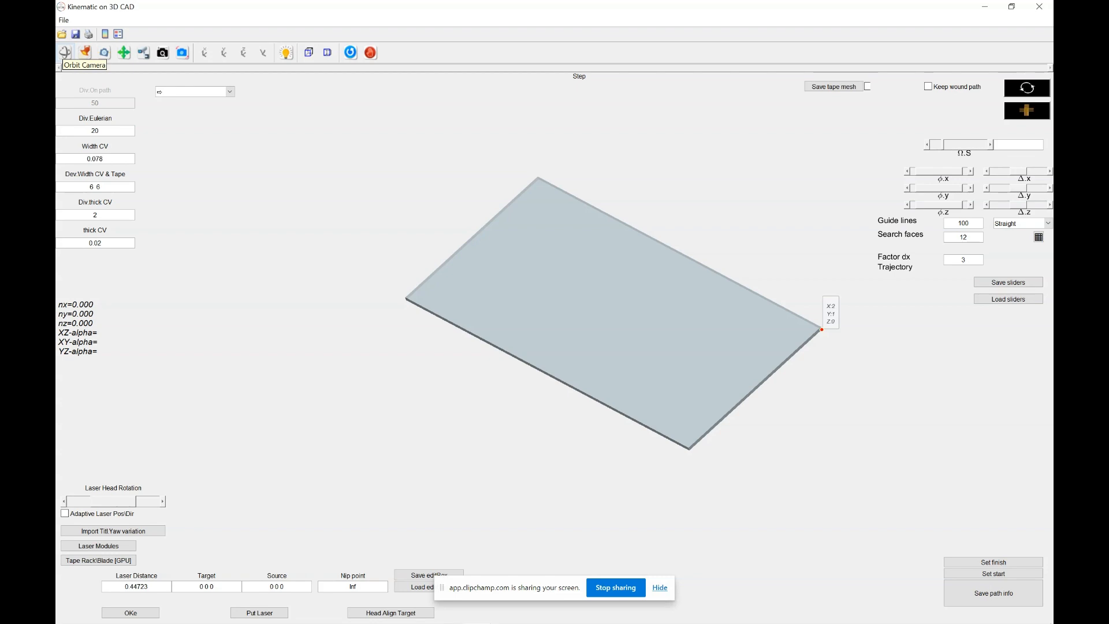
- Explore the camera tools on the plate: orbit, scene light, pan, zoom, and perspective versus orthographic projection
{"action": "left_click", "coordinate": [64, 52]}
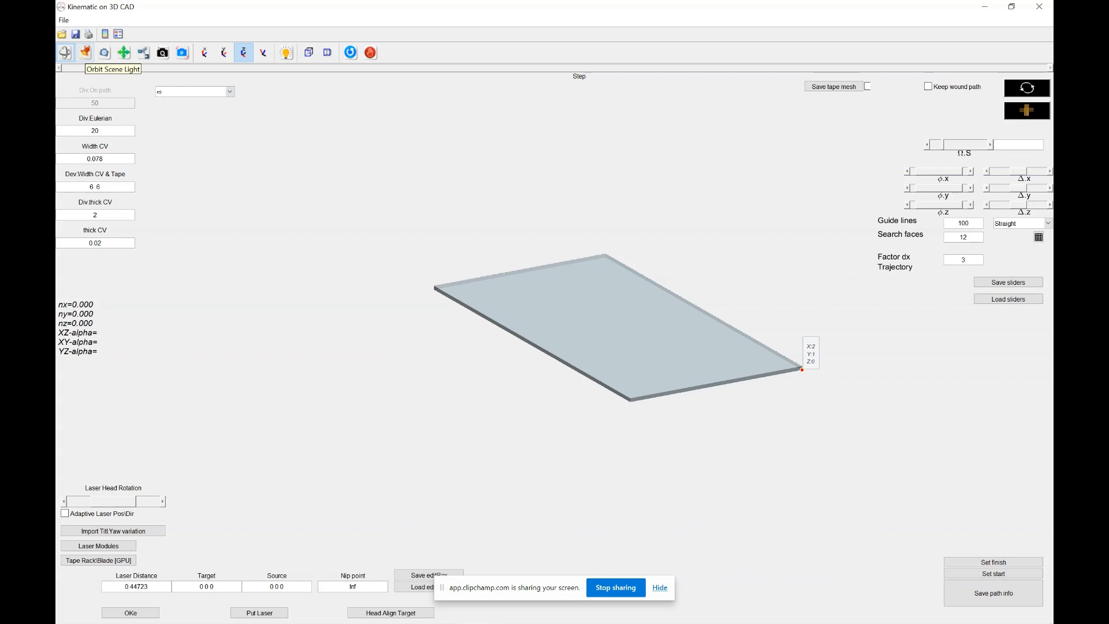
{"action": "left_click", "coordinate": [85, 52]}
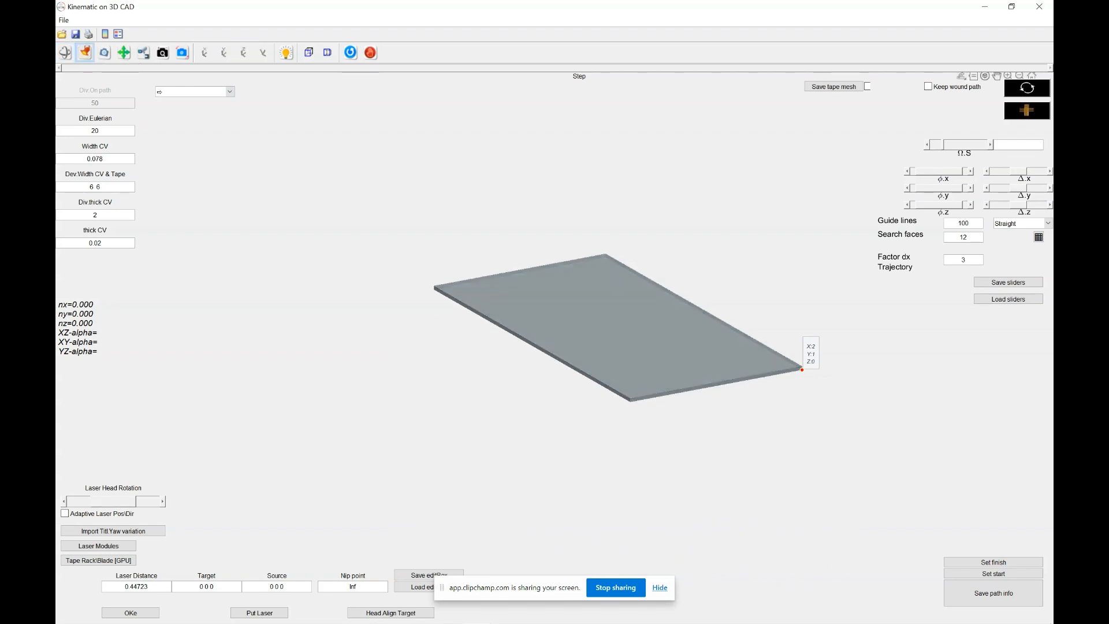
{"action": "mouse_move", "coordinate": [618, 327]}
{"action": "left_mouse_down"}
{"action": "mouse_move", "coordinate": [664, 327]}
{"action": "mouse_move", "coordinate": [482, 308]}
{"action": "mouse_move", "coordinate": [674, 323]}
{"action": "mouse_move", "coordinate": [521, 316]}
{"action": "mouse_move", "coordinate": [572, 321]}
{"action": "left_mouse_up"}
{"action": "left_click", "coordinate": [124, 52]}
{"action": "left_click", "coordinate": [162, 53]}
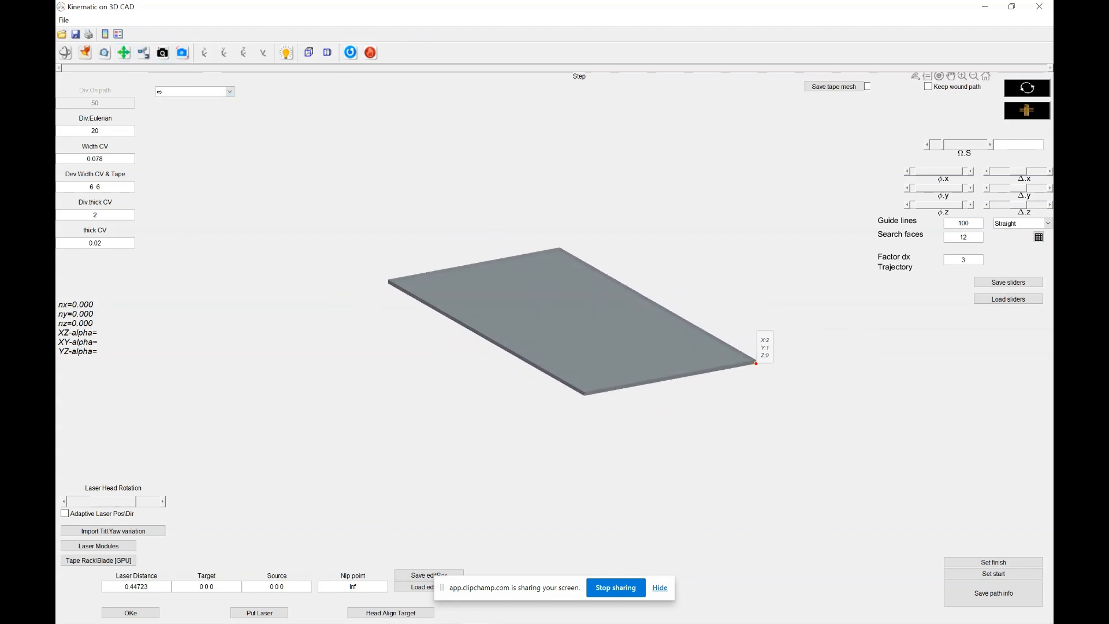
{"action": "left_click_drag", "start_coordinate": [567, 300], "coordinate": [757, 330]}
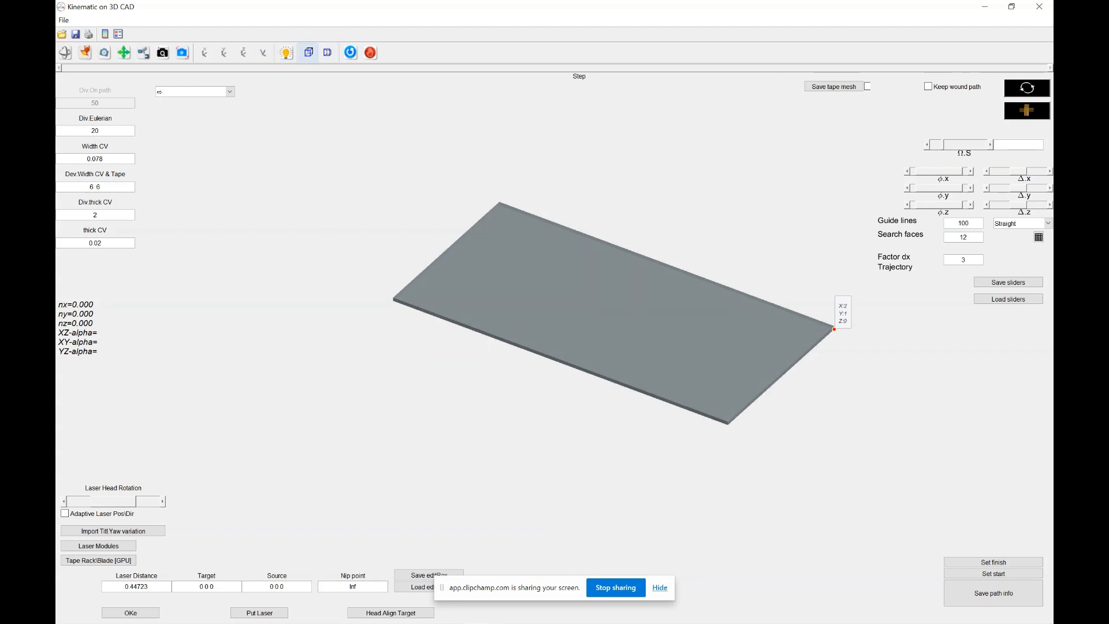
{"action": "left_click", "coordinate": [327, 52]}
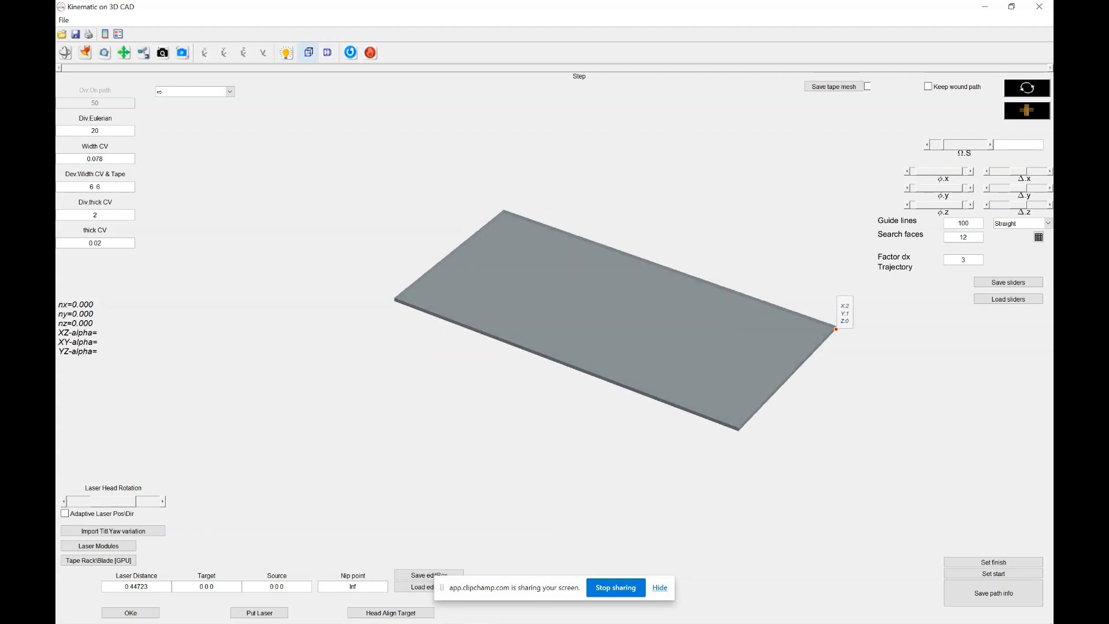
{"action": "left_click", "coordinate": [309, 53]}
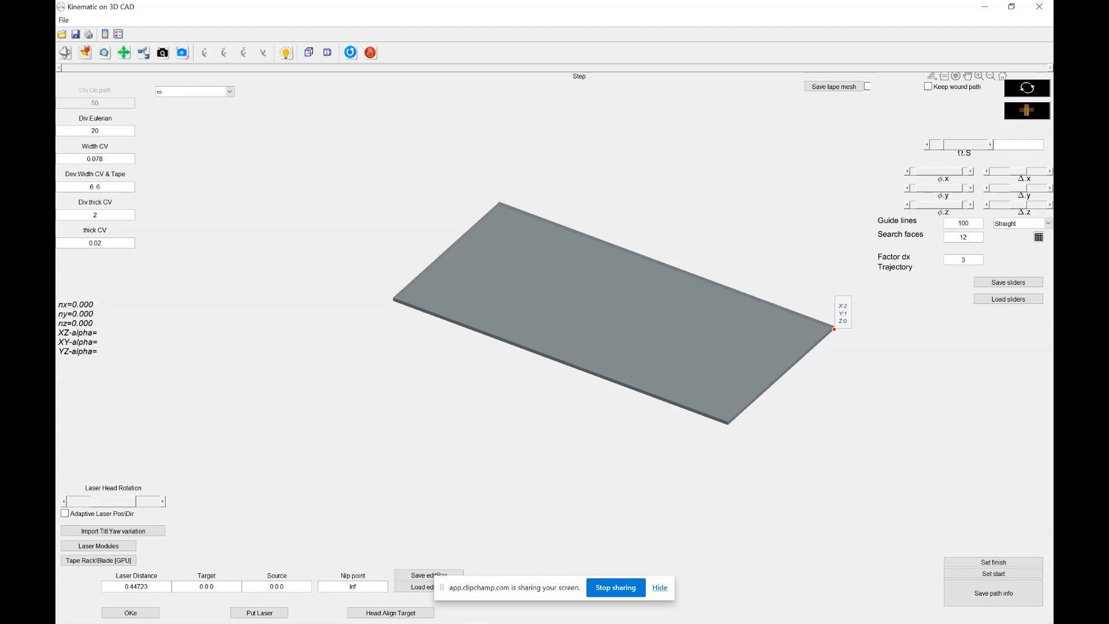
- Check the manuals offered in the main OTOM AFP window's help, and return to the maximized Kinematic on 3D CAD window
{"action": "left_click_drag", "start_coordinate": [650, 7], "coordinate": [780, 215]}
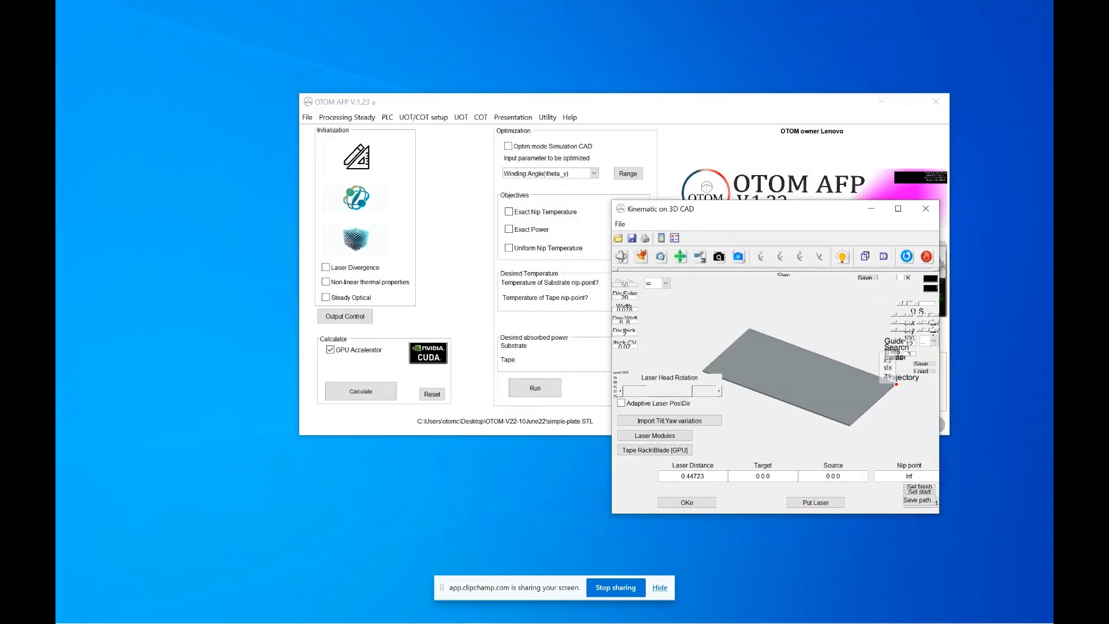
{"action": "left_click", "coordinate": [570, 117]}
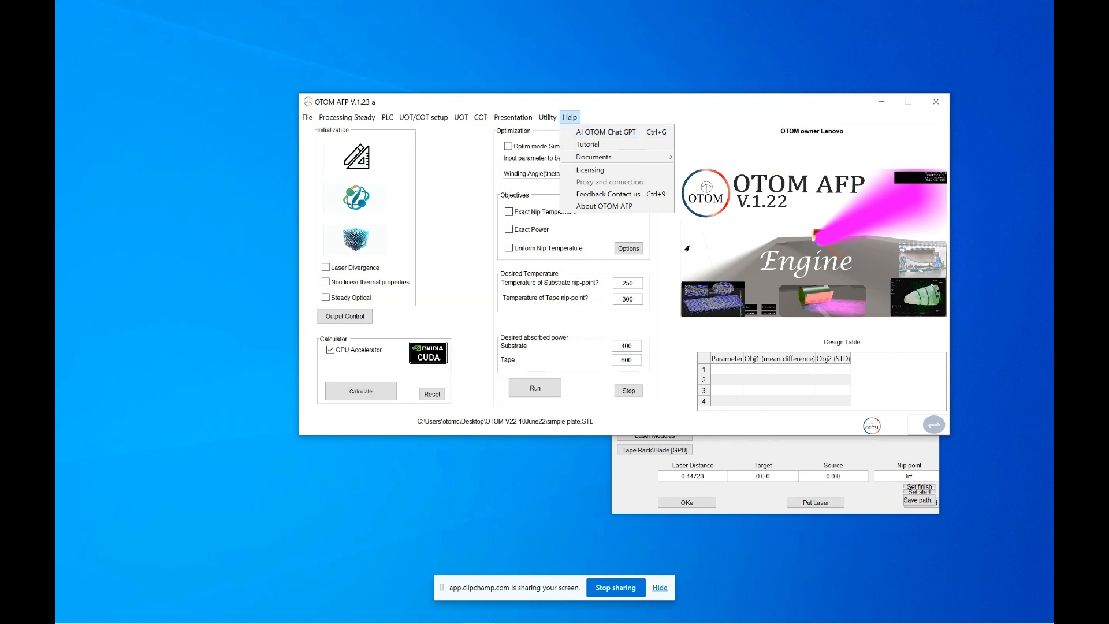
{"action": "mouse_move", "coordinate": [601, 158]}
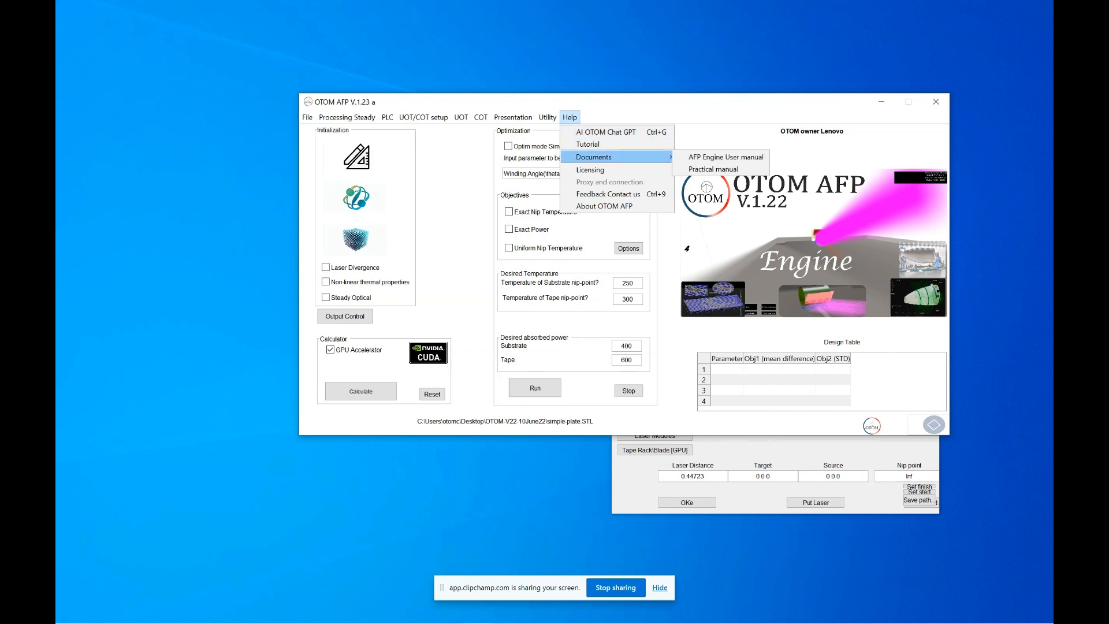
{"action": "left_click", "coordinate": [855, 453]}
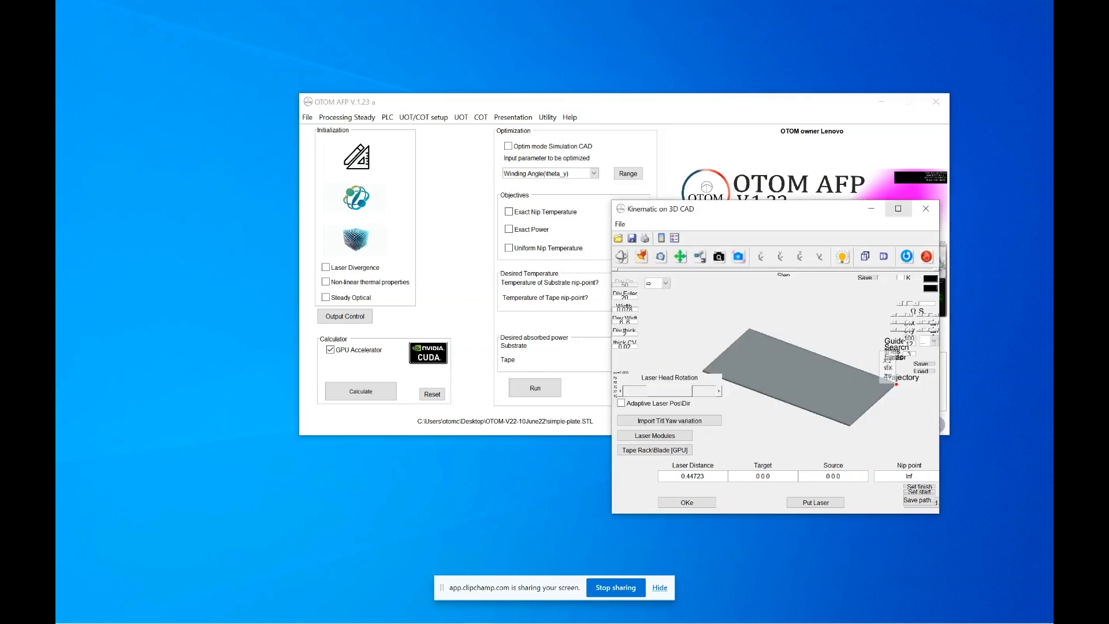
{"action": "left_click", "coordinate": [899, 208]}
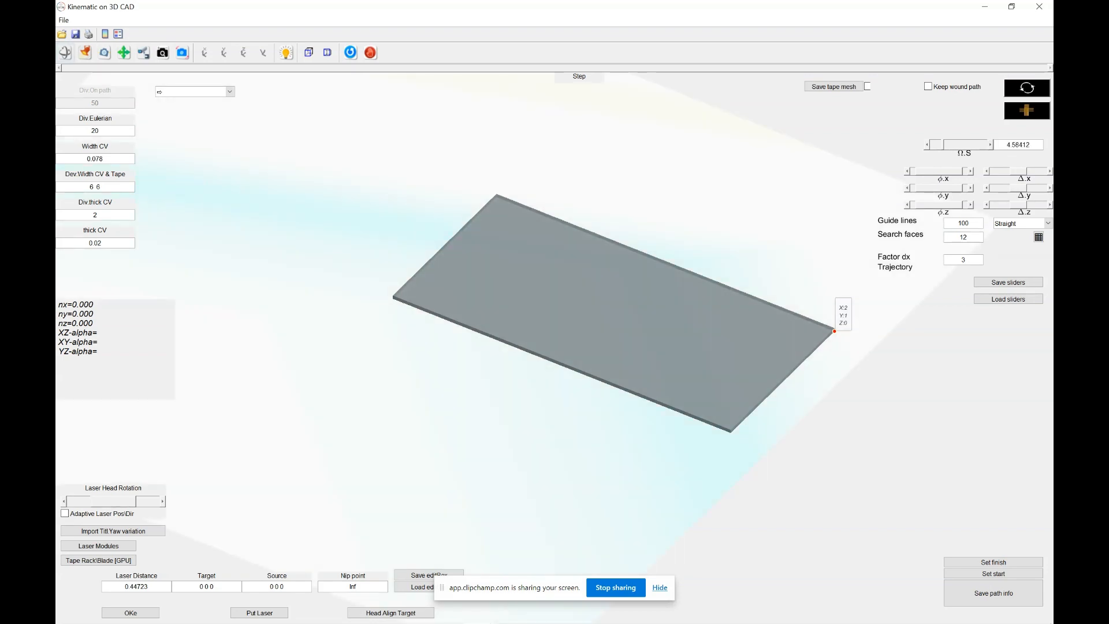
- Set the scale (Ω.S) of the coloured cutting plane to 1
{"action": "left_click", "coordinate": [66, 53]}
{"action": "left_click_drag", "start_coordinate": [555, 393], "coordinate": [537, 363]}
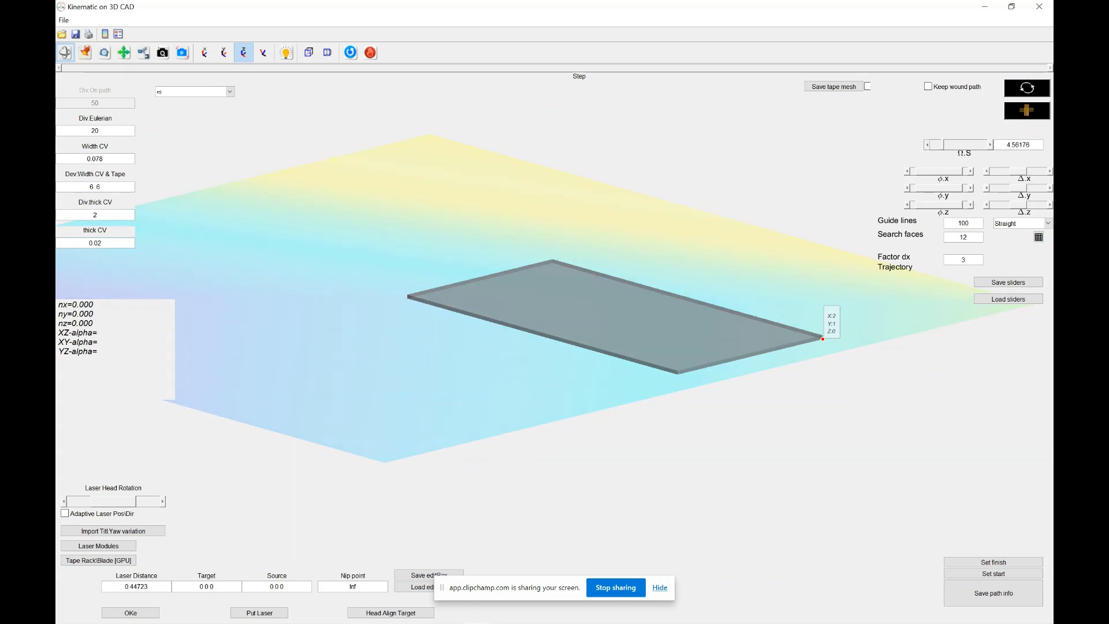
{"action": "left_click", "coordinate": [928, 145]}
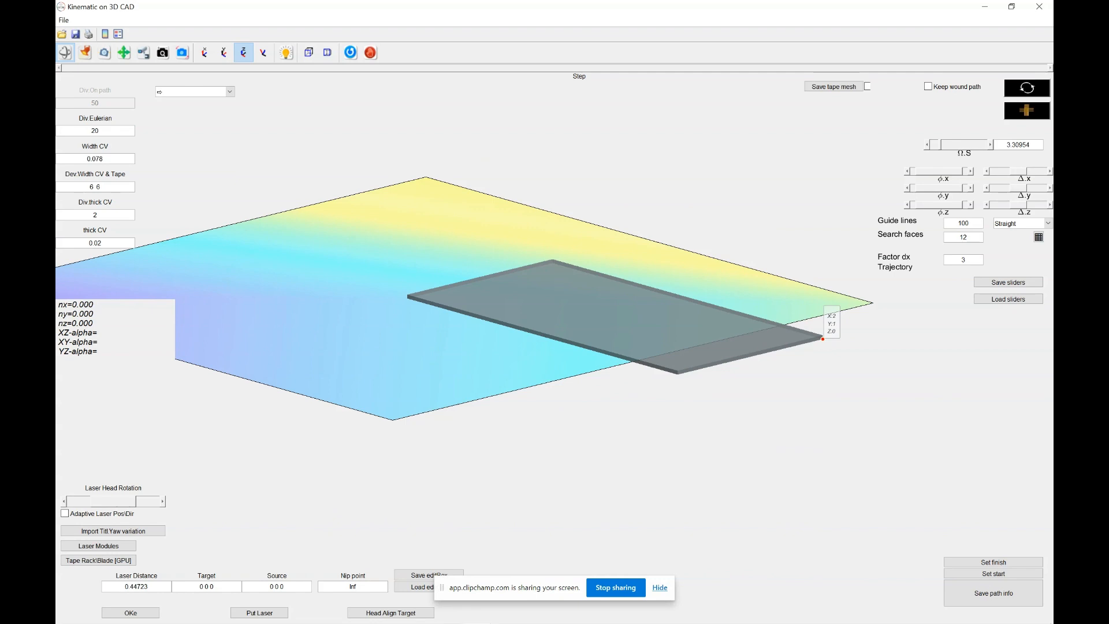
{"action": "double_click", "coordinate": [1007, 145]}
{"action": "type", "text": "1"}
{"action": "key", "text": "Return"}
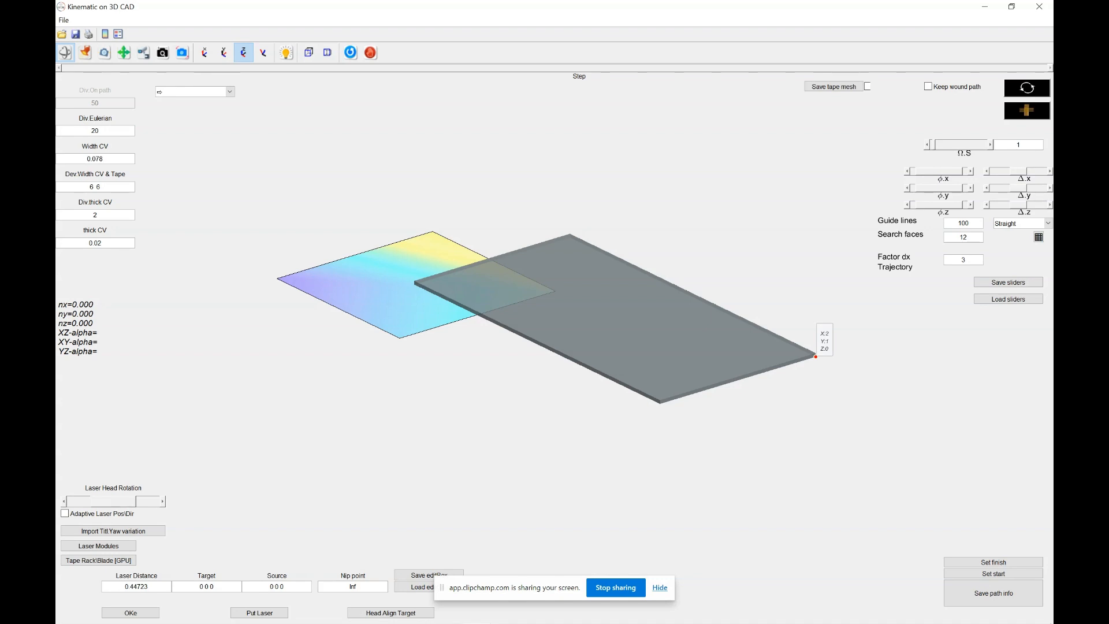
- Rotate the coloured cutting plane about the x axis to a φ.x value of 64.8
{"action": "left_click", "coordinate": [970, 172]}
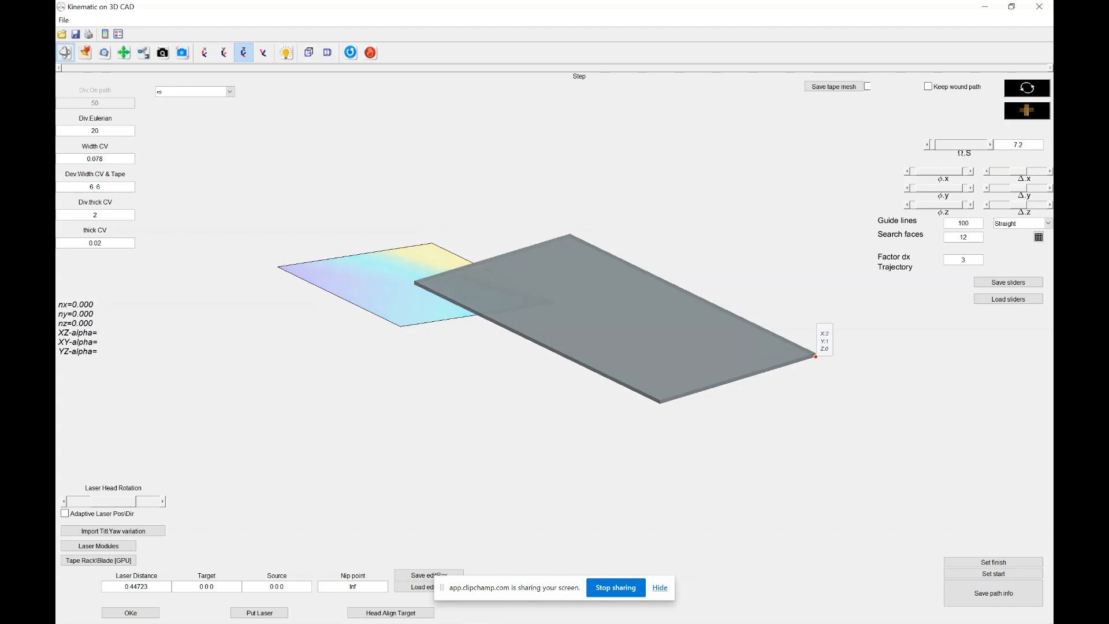
{"action": "left_click", "coordinate": [971, 172]}
{"action": "left_click", "coordinate": [970, 172]}
{"action": "left_click", "coordinate": [971, 172]}
{"action": "left_click", "coordinate": [970, 172]}
{"action": "left_click", "coordinate": [971, 172]}
{"action": "left_click", "coordinate": [970, 172]}
{"action": "left_click", "coordinate": [970, 172]}
{"action": "left_click", "coordinate": [970, 171]}
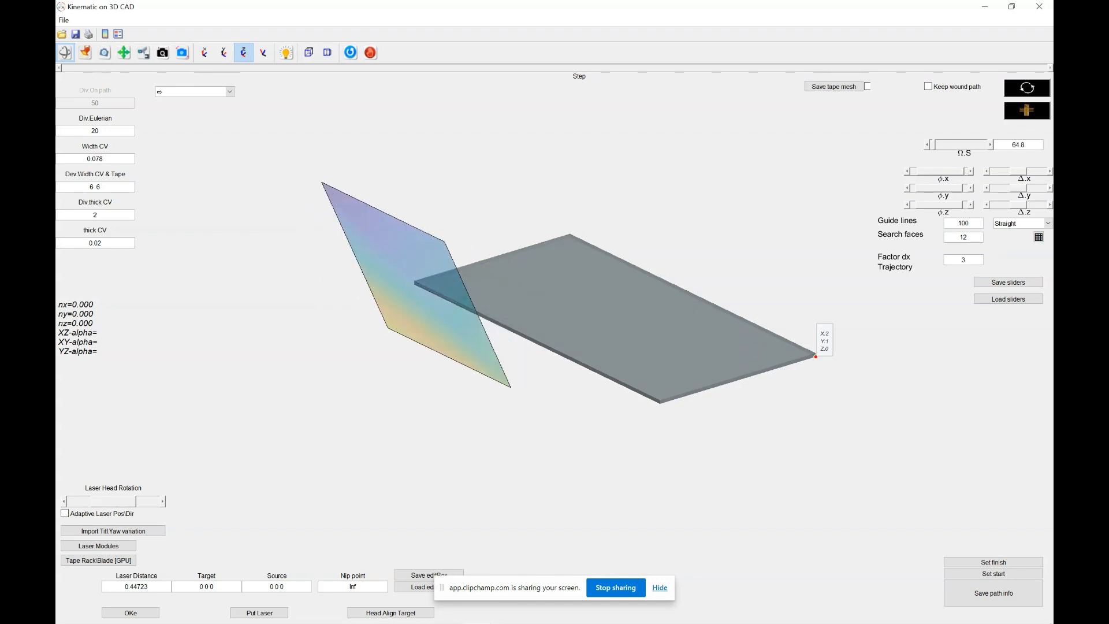
- Shift the cutting plane in the positive Δ.x direction so that it crosses the plate
{"action": "left_click", "coordinate": [987, 172]}
{"action": "left_click", "coordinate": [1049, 171]}
{"action": "left_click", "coordinate": [1050, 172]}
{"action": "left_click", "coordinate": [1050, 172]}
{"action": "left_click", "coordinate": [1050, 171]}
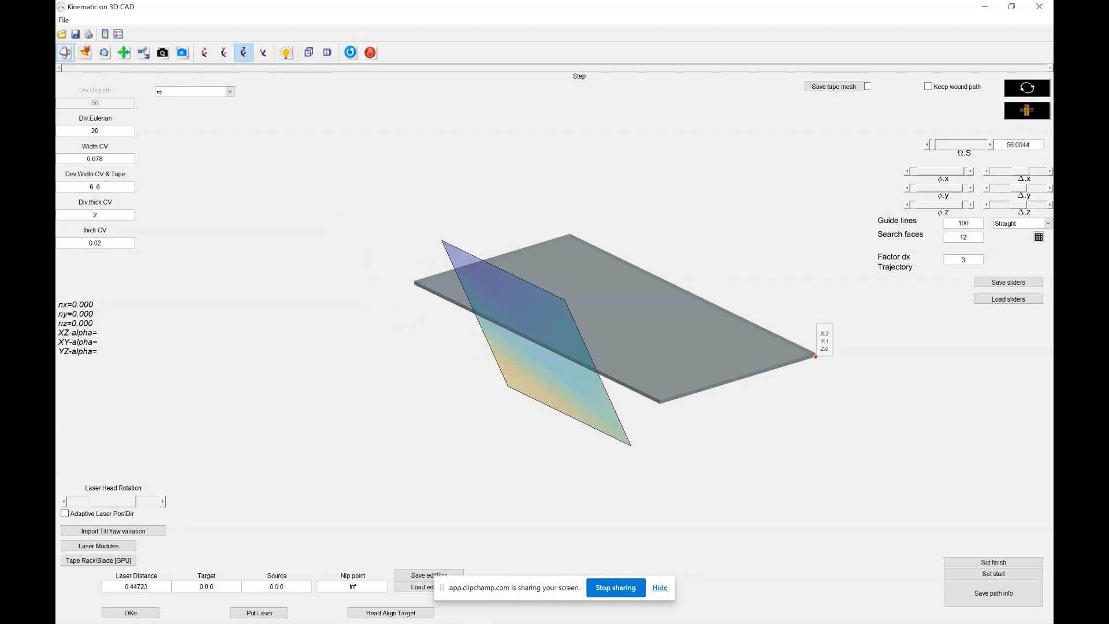
- Tilt the coloured cutting plane in small φ.y increments about the y axis, in both the negative and positive directions
{"action": "left_click_drag", "start_coordinate": [720, 343], "coordinate": [706, 340]}
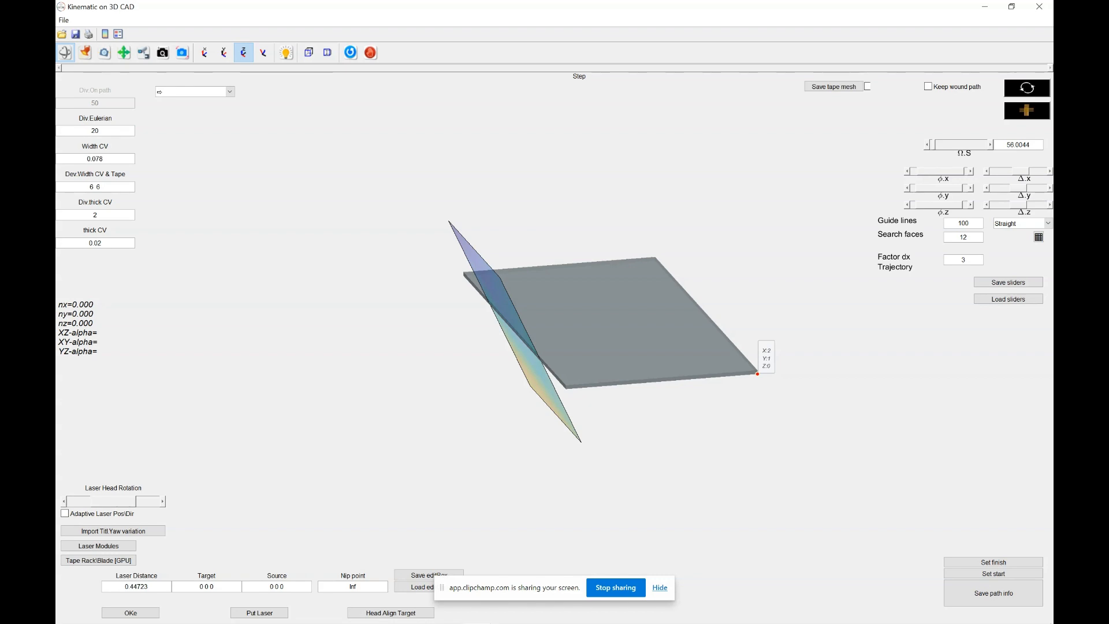
{"action": "left_click_drag", "start_coordinate": [706, 340], "coordinate": [703, 345]}
{"action": "left_click", "coordinate": [65, 53]}
{"action": "left_click_drag", "start_coordinate": [590, 336], "coordinate": [682, 348]}
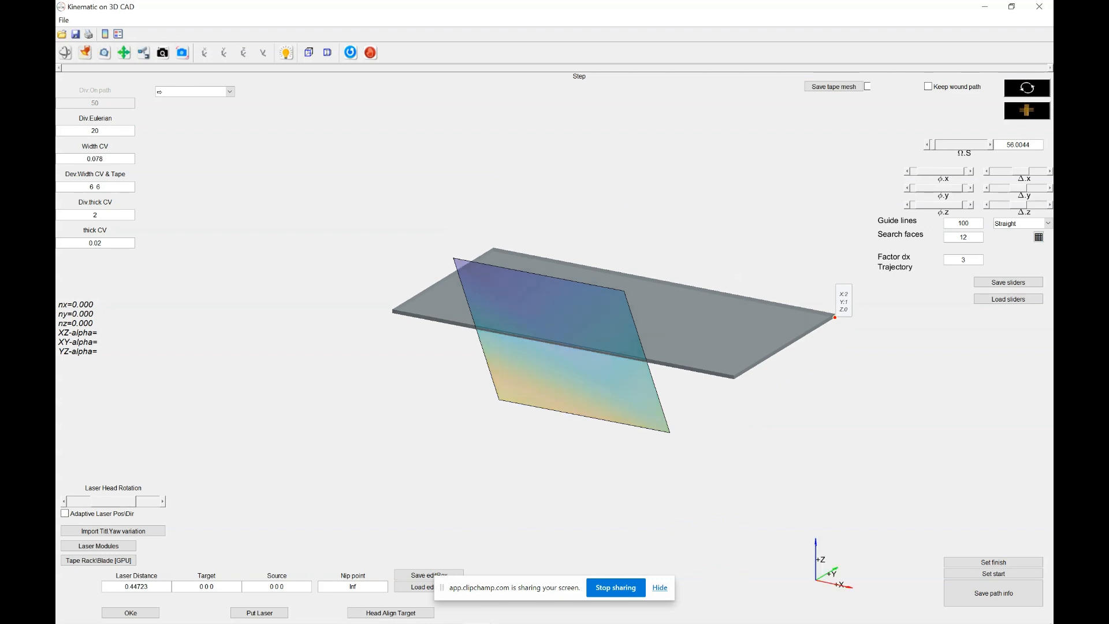
{"action": "mouse_move", "coordinate": [682, 347]}
{"action": "left_mouse_down"}
{"action": "mouse_move", "coordinate": [646, 331]}
{"action": "mouse_move", "coordinate": [665, 341]}
{"action": "left_mouse_up"}
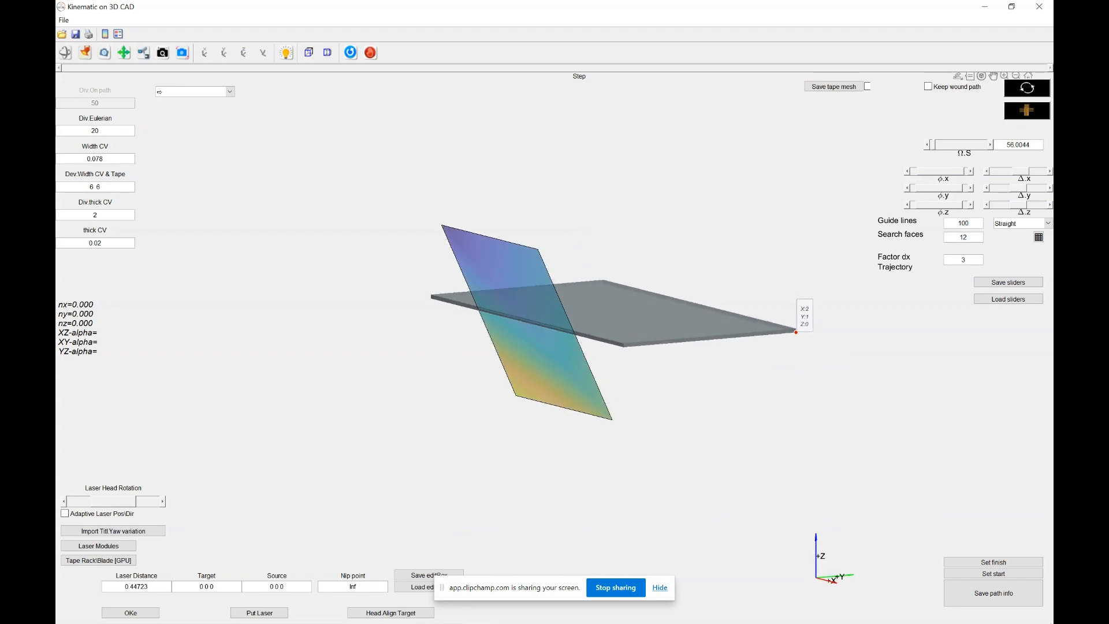
{"action": "left_click_drag", "start_coordinate": [664, 340], "coordinate": [651, 348]}
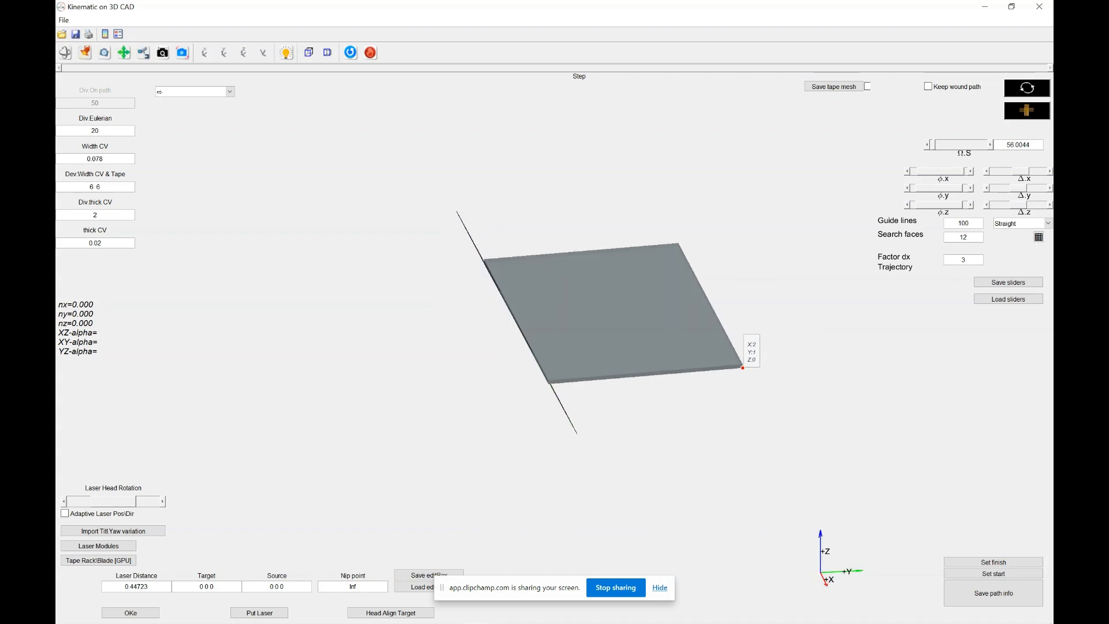
{"action": "left_click", "coordinate": [907, 188]}
{"action": "left_click", "coordinate": [908, 188]}
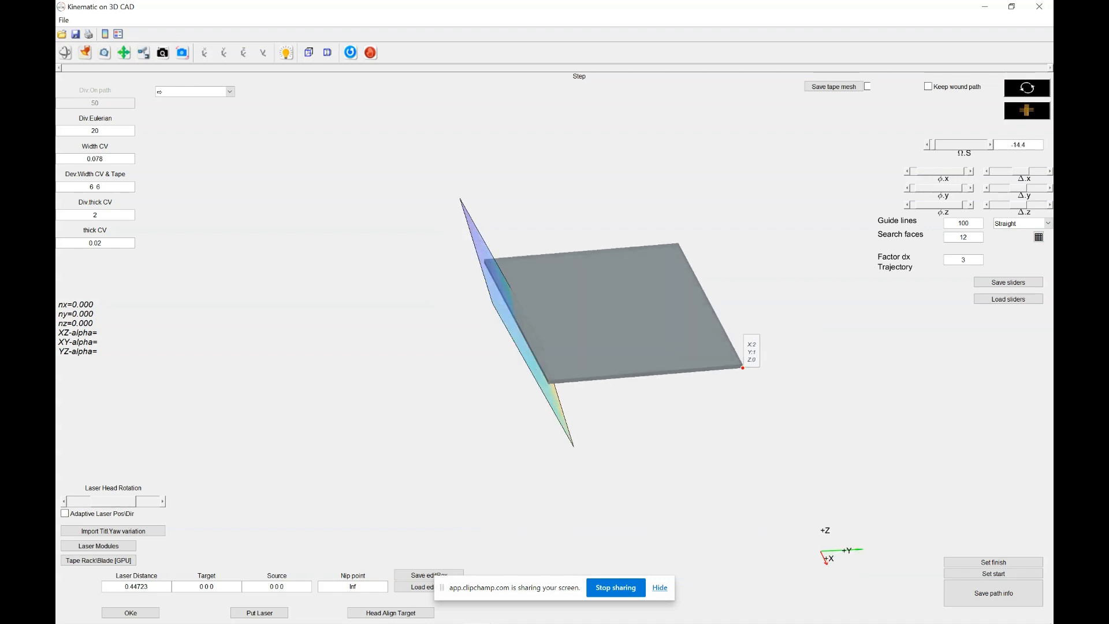
{"action": "left_click", "coordinate": [971, 188]}
{"action": "left_click", "coordinate": [971, 188]}
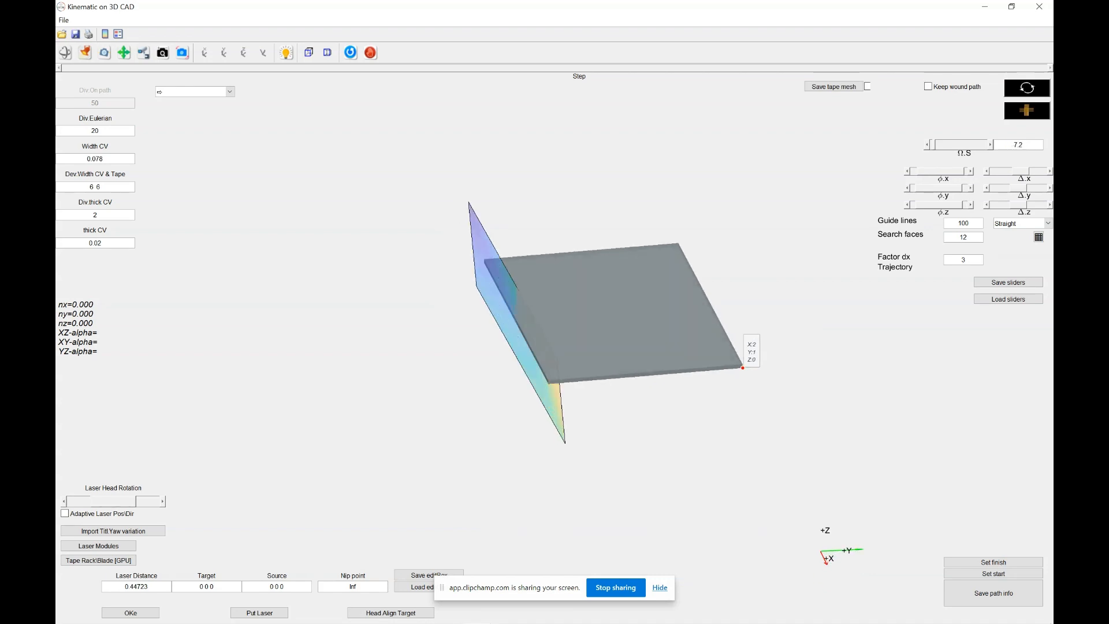
{"action": "left_click", "coordinate": [908, 187]}
- Shift the cutting plane to a Δ.y value of 28.0021 and accept the new tape path along its intersection with the plate
{"action": "left_click", "coordinate": [987, 188]}
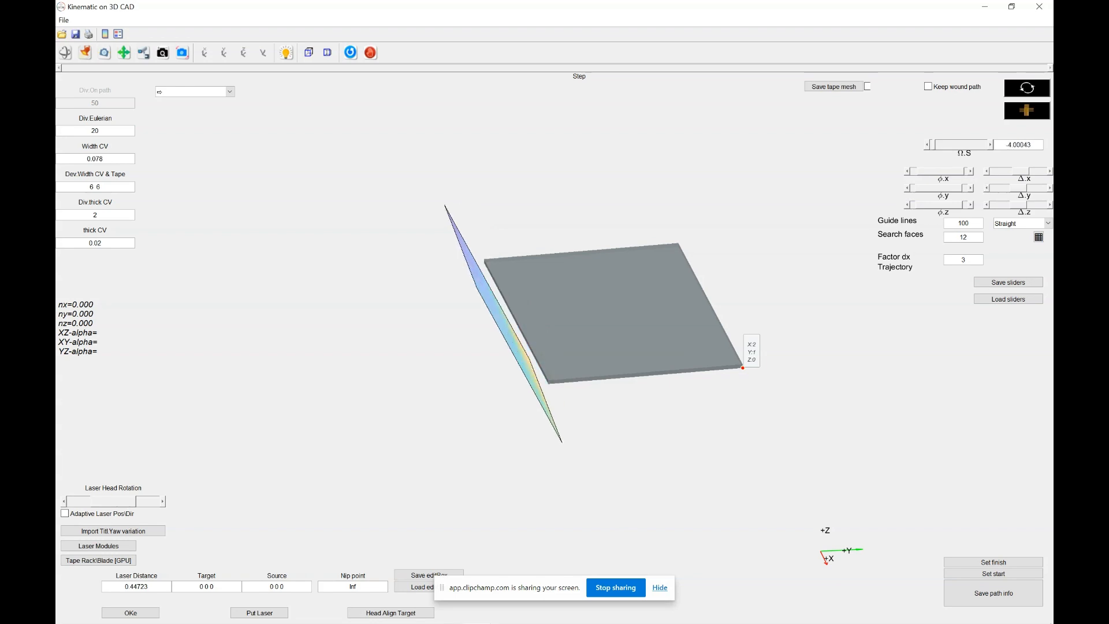
{"action": "left_click", "coordinate": [1050, 188]}
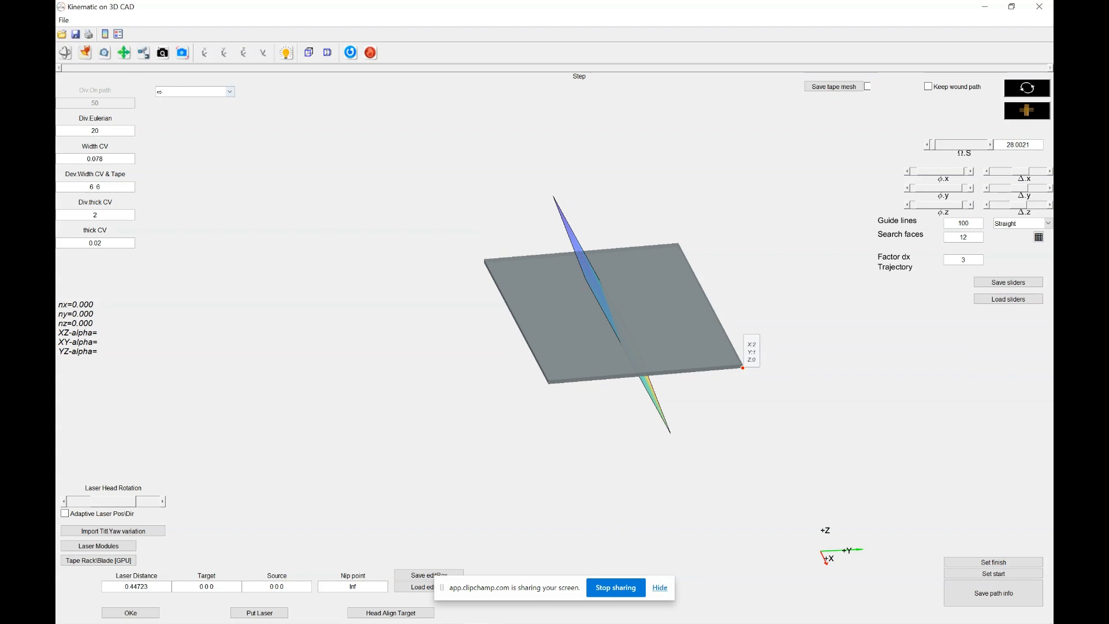
{"action": "left_click_drag", "start_coordinate": [612, 346], "coordinate": [524, 291]}
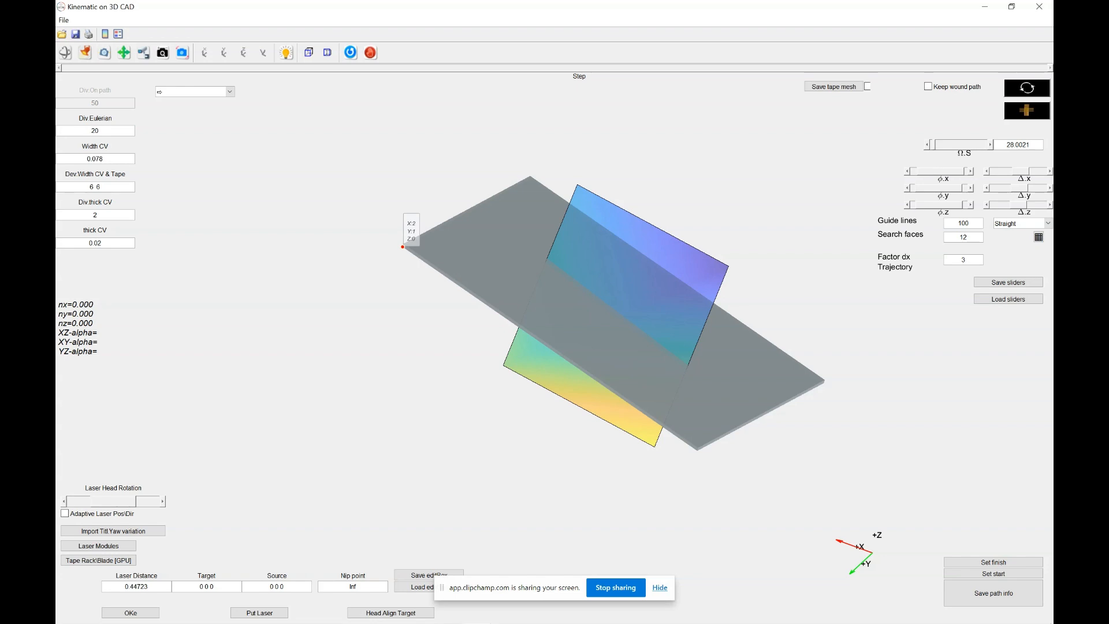
{"action": "key", "text": "Return"}
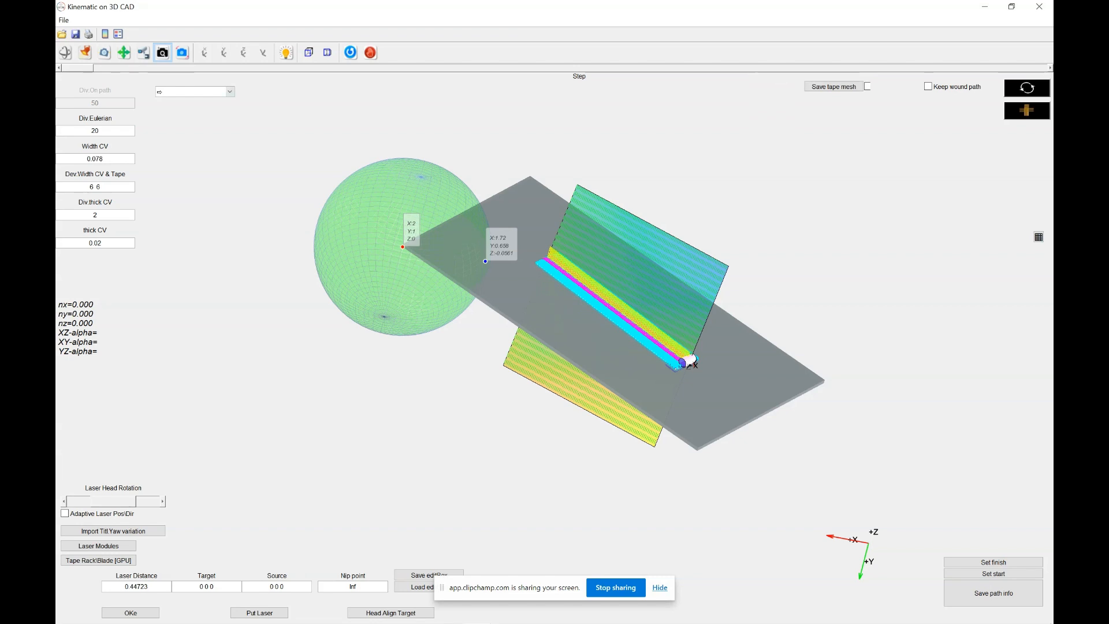
- Examine the generated path lines, the roller and the surrounding mesh up close at the start of the path
{"action": "mouse_move", "coordinate": [555, 347]}
{"action": "left_mouse_down"}
{"action": "mouse_move", "coordinate": [557, 399]}
{"action": "mouse_move", "coordinate": [559, 344]}
{"action": "left_mouse_up"}
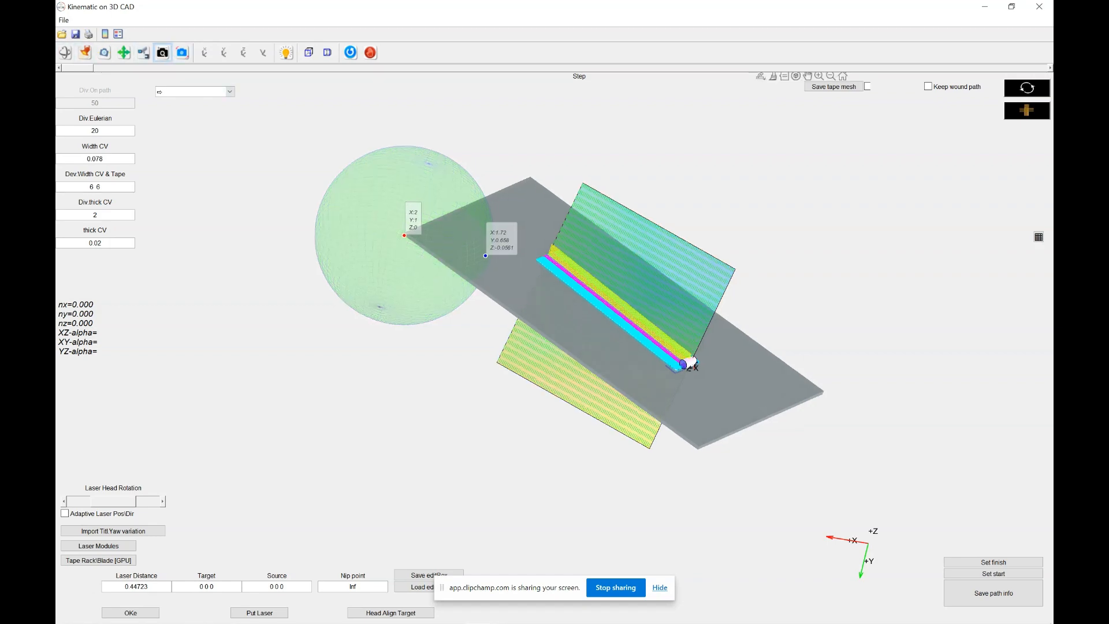
{"action": "scroll", "coordinate": [574, 335], "scroll_direction": "up", "scroll_amount": 5}
{"action": "left_click_drag", "start_coordinate": [574, 335], "coordinate": [220, 352]}
{"action": "left_click", "coordinate": [124, 53]}
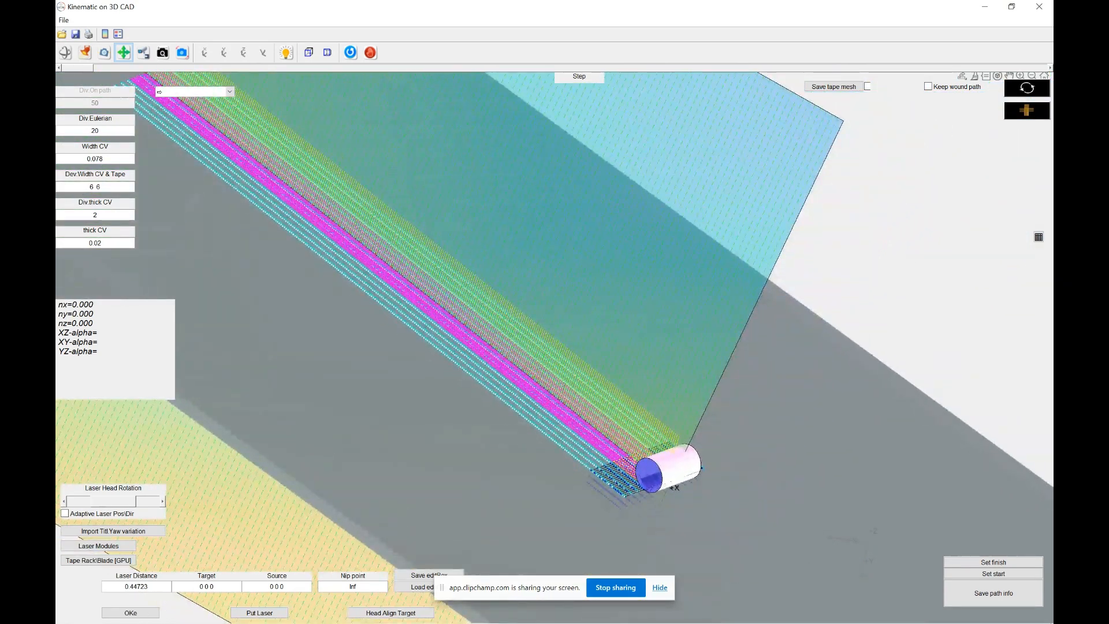
{"action": "left_click", "coordinate": [162, 52]}
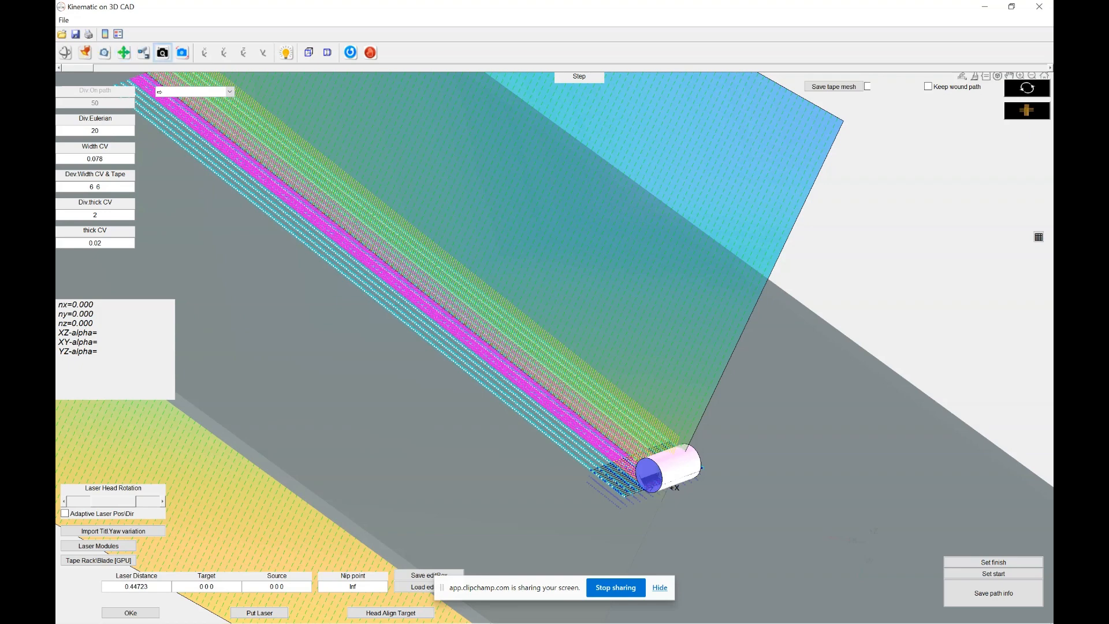
{"action": "left_click_drag", "start_coordinate": [577, 341], "coordinate": [569, 359]}
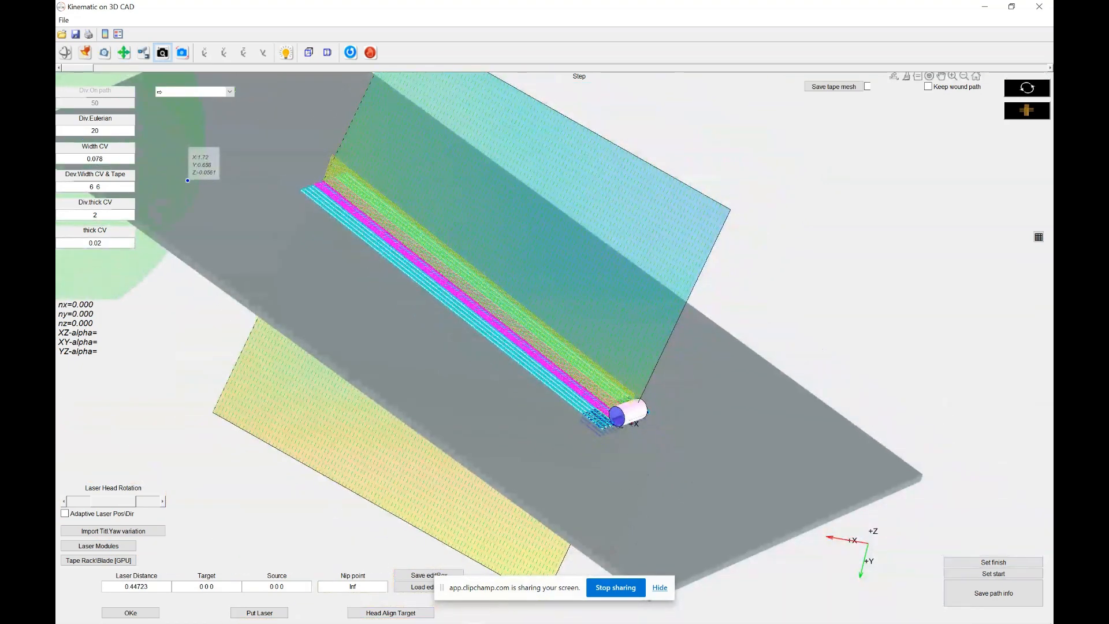
{"action": "left_click", "coordinate": [65, 53]}
{"action": "left_click_drag", "start_coordinate": [463, 347], "coordinate": [578, 324]}
{"action": "left_click", "coordinate": [162, 52]}
{"action": "left_click_drag", "start_coordinate": [274, 355], "coordinate": [318, 317]}
{"action": "left_click", "coordinate": [124, 53]}
{"action": "left_click_drag", "start_coordinate": [277, 168], "coordinate": [568, 471]}
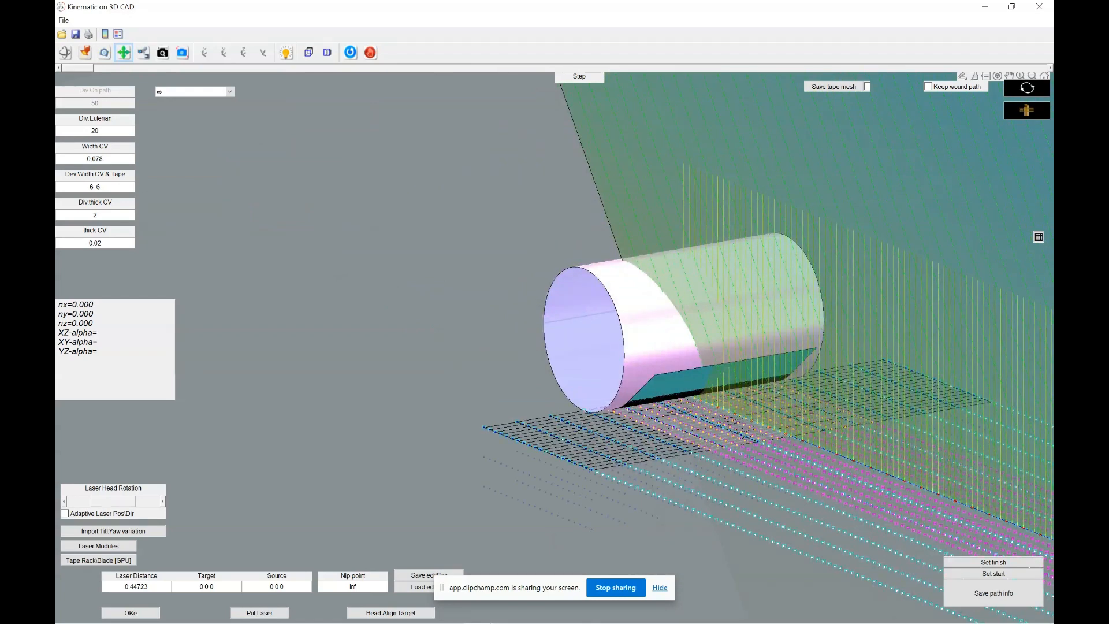
{"action": "left_click_drag", "start_coordinate": [567, 471], "coordinate": [569, 472]}
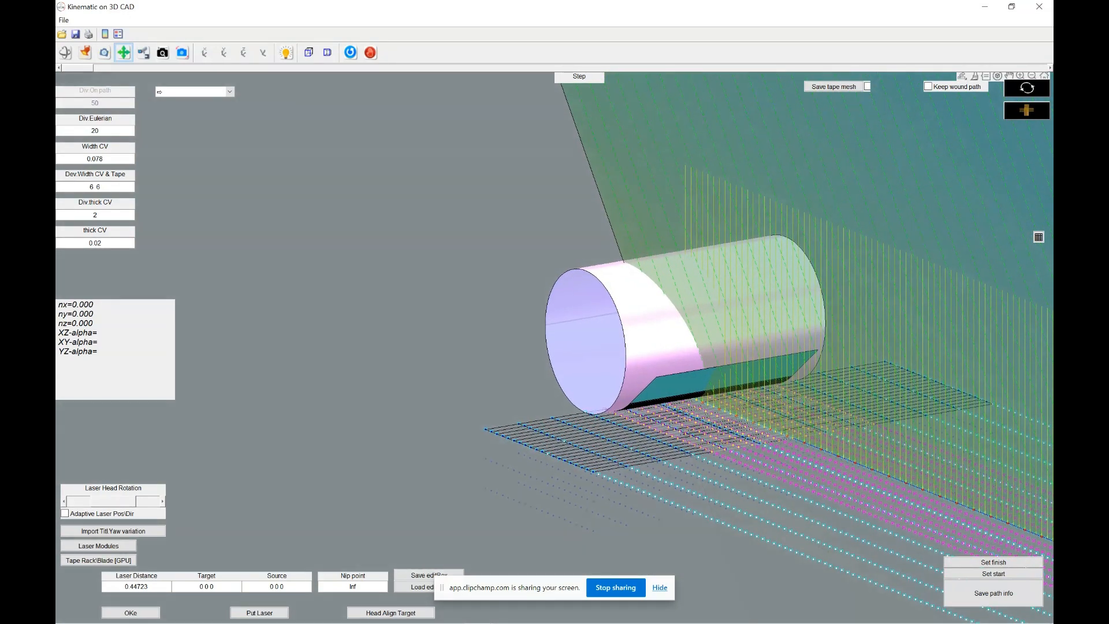
{"action": "left_click", "coordinate": [66, 52]}
{"action": "mouse_move", "coordinate": [277, 288]}
{"action": "left_mouse_down"}
{"action": "mouse_move", "coordinate": [264, 331]}
{"action": "mouse_move", "coordinate": [271, 281]}
{"action": "left_mouse_up"}
{"action": "left_click", "coordinate": [163, 52]}
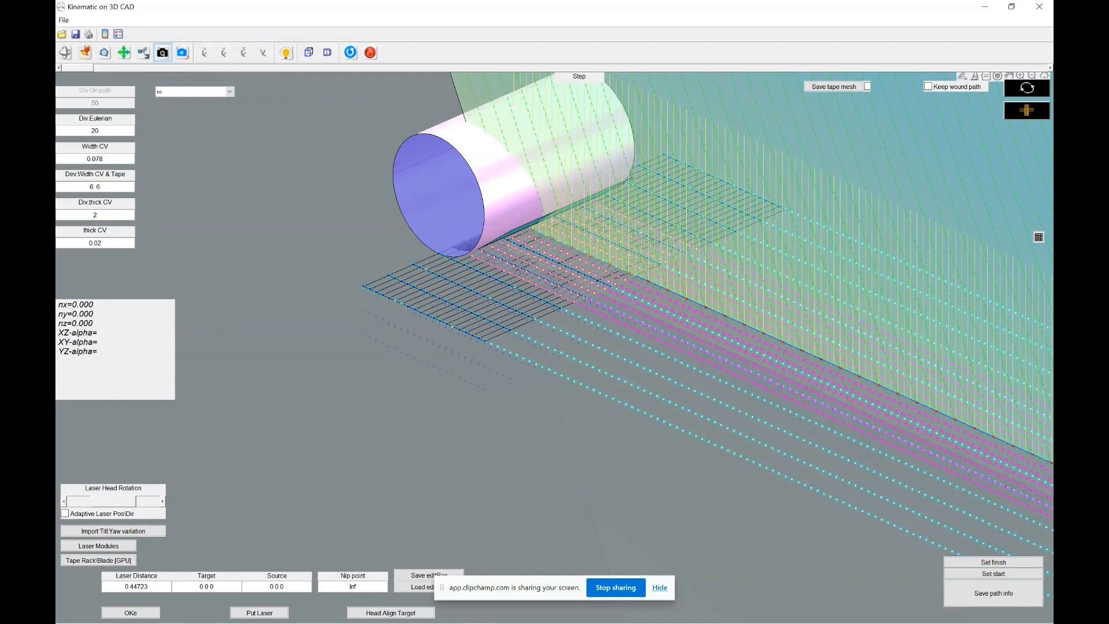
{"action": "left_click_drag", "start_coordinate": [271, 280], "coordinate": [269, 293]}
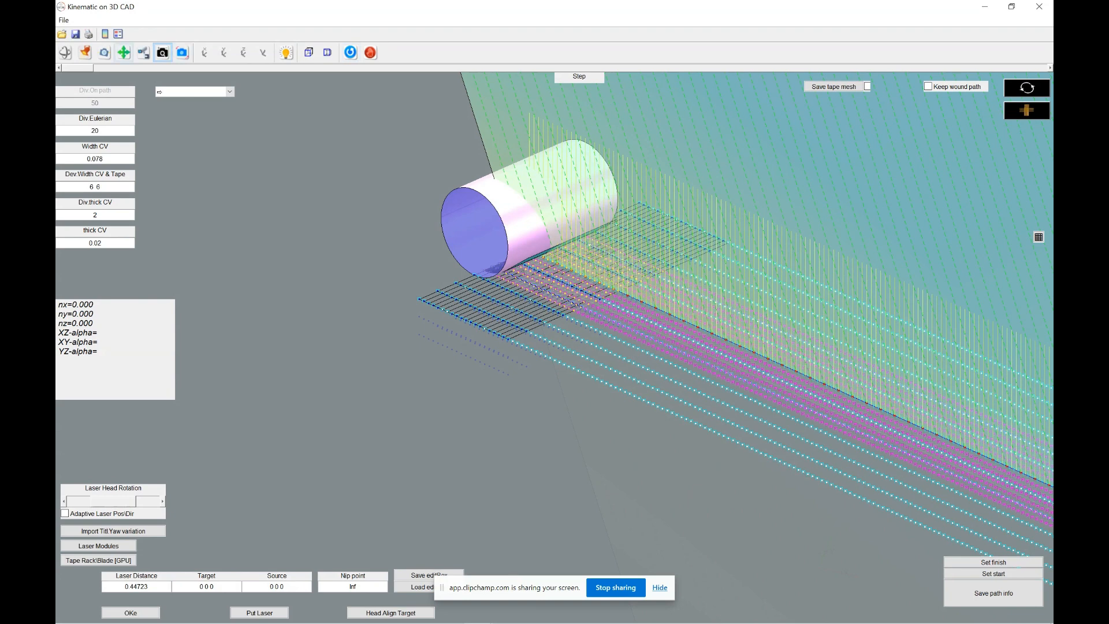
- Step the roller along the path to point 45/298 and on to point 198/298 to review its movement
{"action": "left_click_drag", "start_coordinate": [439, 277], "coordinate": [425, 307]}
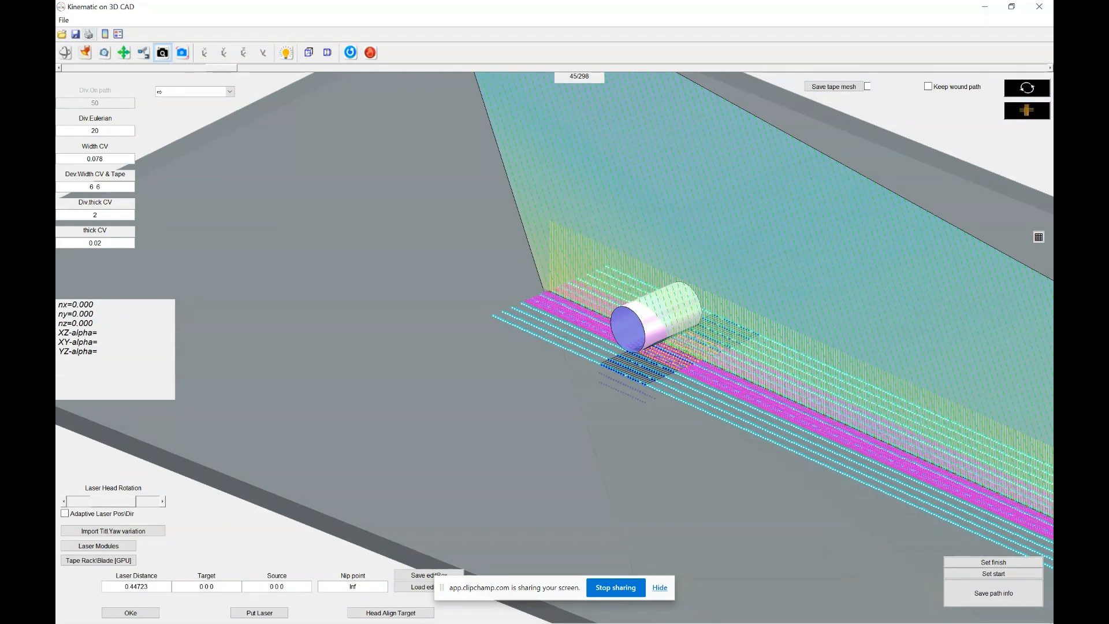
{"action": "scroll", "coordinate": [570, 333], "scroll_direction": "down", "scroll_amount": 6}
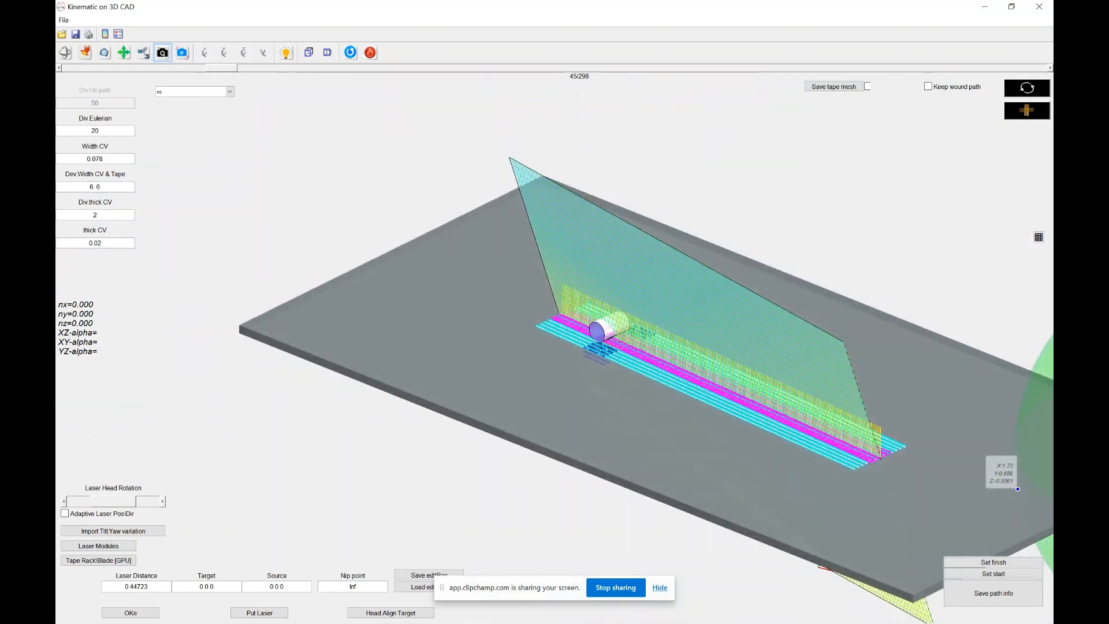
{"action": "left_click", "coordinate": [123, 52]}
{"action": "left_click_drag", "start_coordinate": [636, 369], "coordinate": [474, 296]}
{"action": "left_click", "coordinate": [163, 53]}
{"action": "mouse_move", "coordinate": [567, 331]}
{"action": "left_mouse_down"}
{"action": "mouse_move", "coordinate": [568, 347]}
{"action": "mouse_move", "coordinate": [567, 326]}
{"action": "left_mouse_up"}
{"action": "left_click_drag", "start_coordinate": [222, 68], "coordinate": [717, 68]}
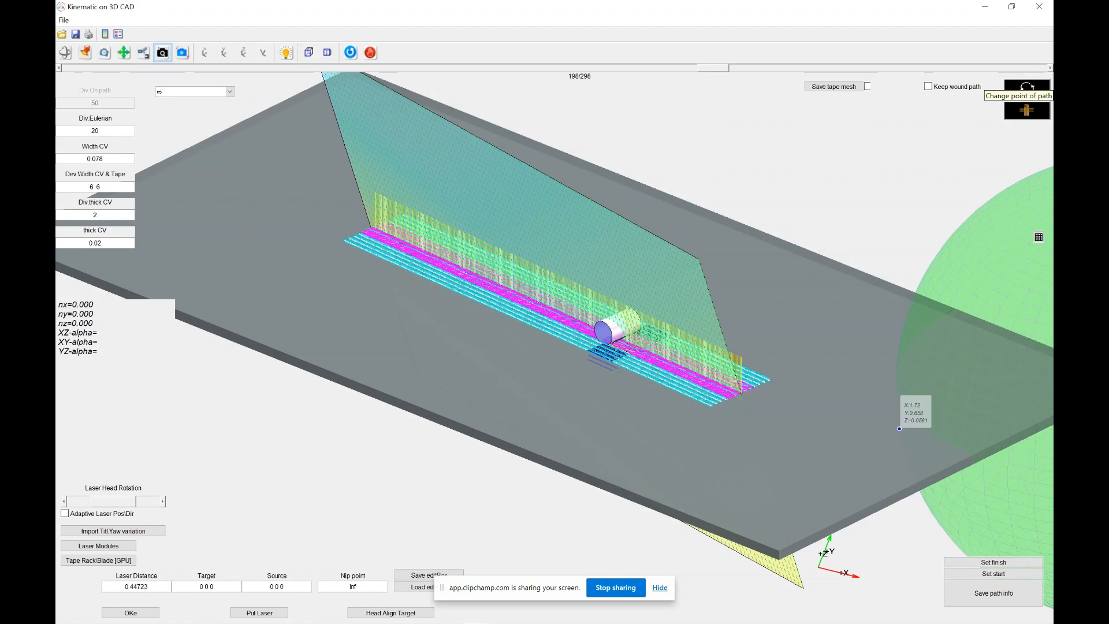
- Redefine the path with 50 guide lines and a trajectory dx factor of 1, accepting limits 1 and 50
{"action": "left_click", "coordinate": [1027, 86]}
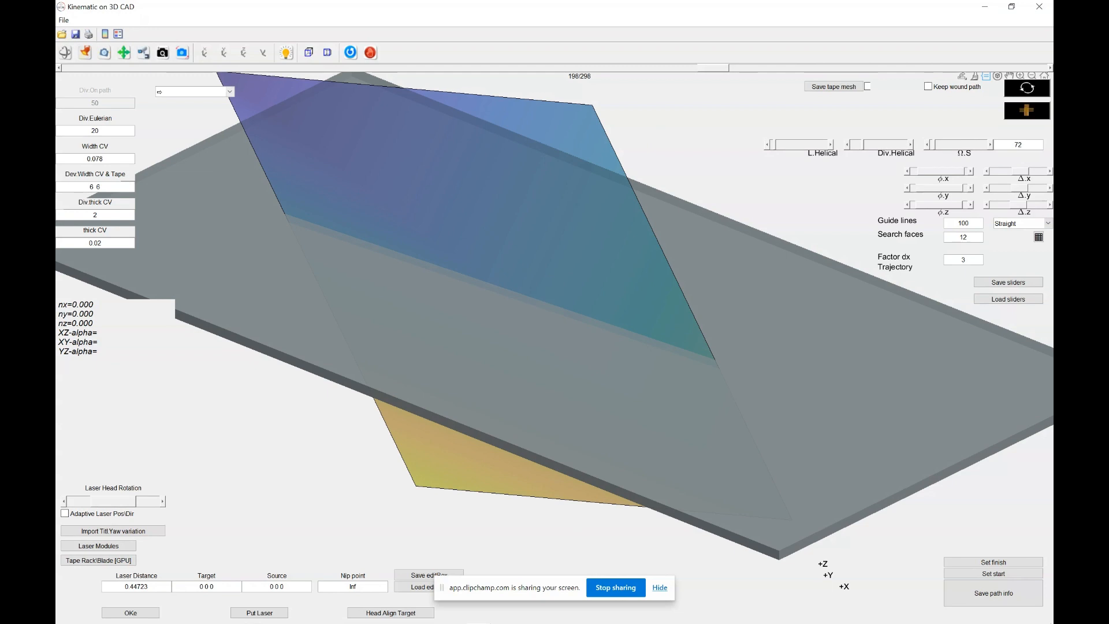
{"action": "left_click_drag", "start_coordinate": [572, 324], "coordinate": [572, 339]}
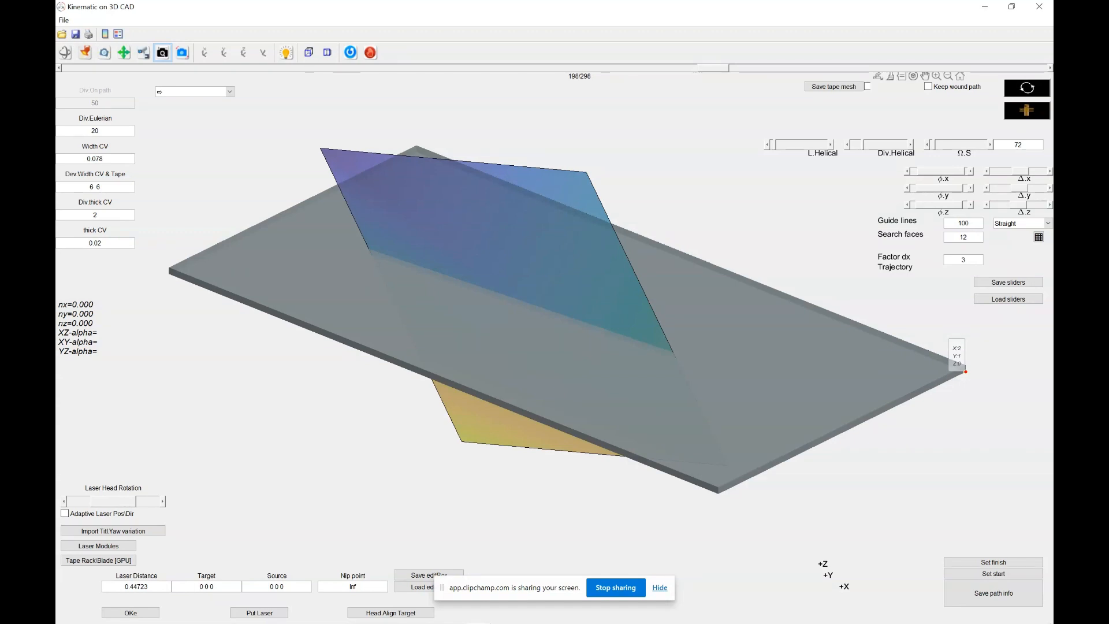
{"action": "double_click", "coordinate": [963, 224]}
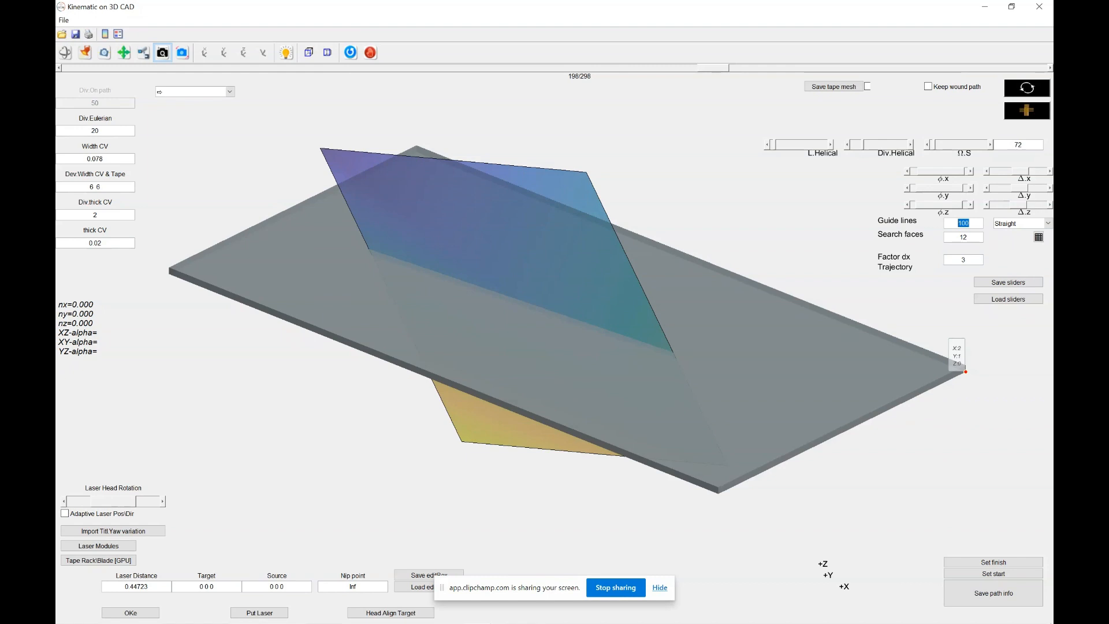
{"action": "type", "text": "50"}
{"action": "double_click", "coordinate": [963, 260]}
{"action": "type", "text": "1"}
{"action": "left_click", "coordinate": [1027, 111]}
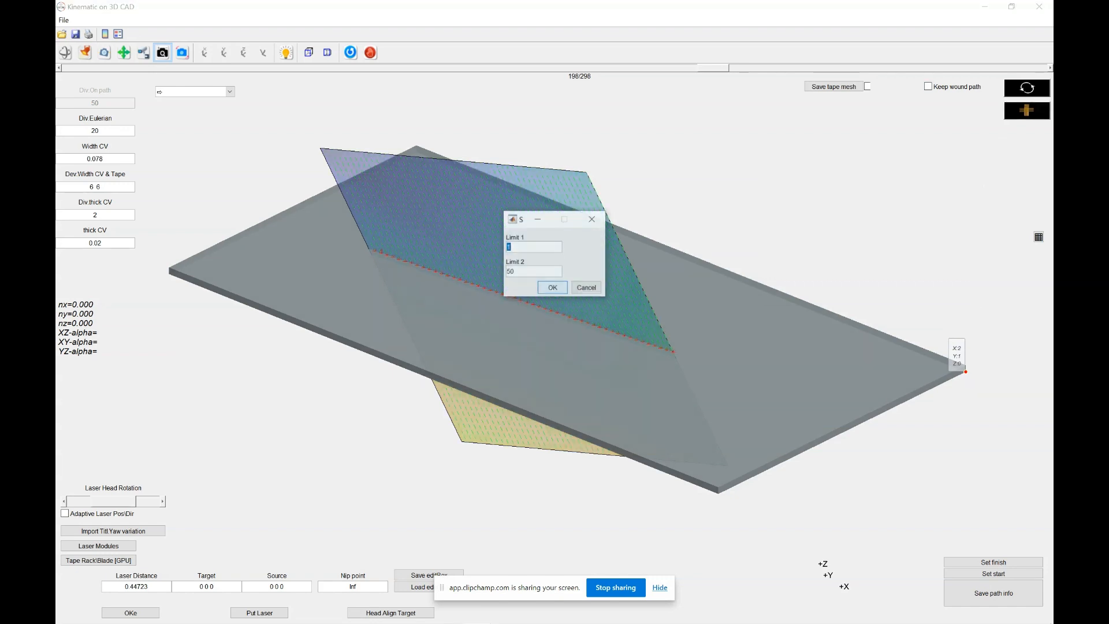
{"action": "key", "text": "Return"}
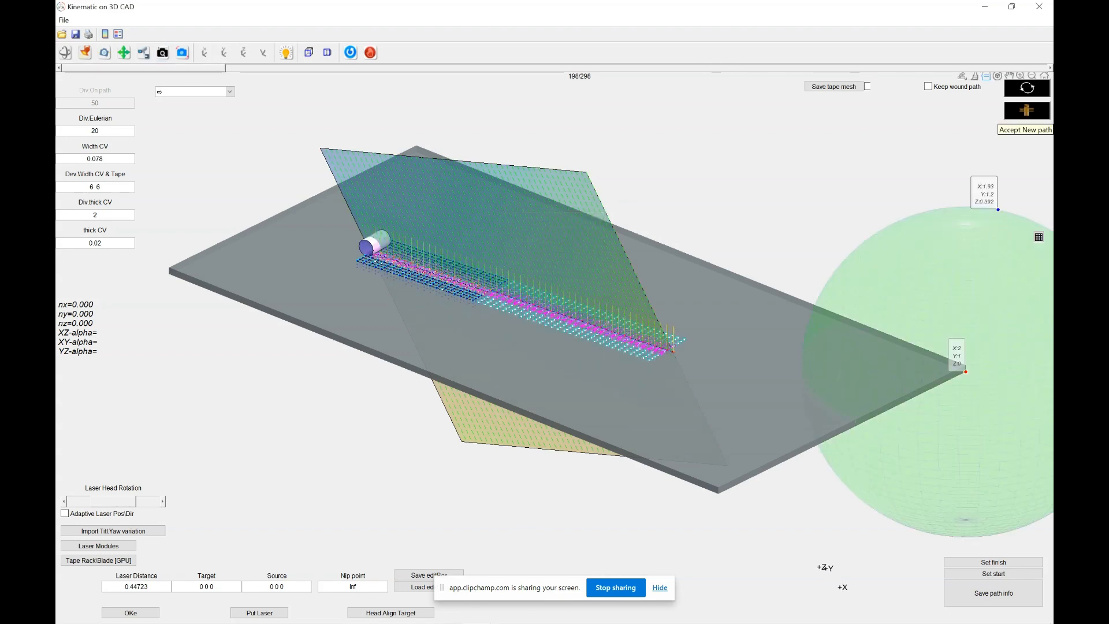
- Align the head sphere with the path point at X 0.563, Y 0.447, Z 0.02 and put the laser at source point X 0.833, Y 0.588, Z 0.347
{"action": "left_click", "coordinate": [163, 53]}
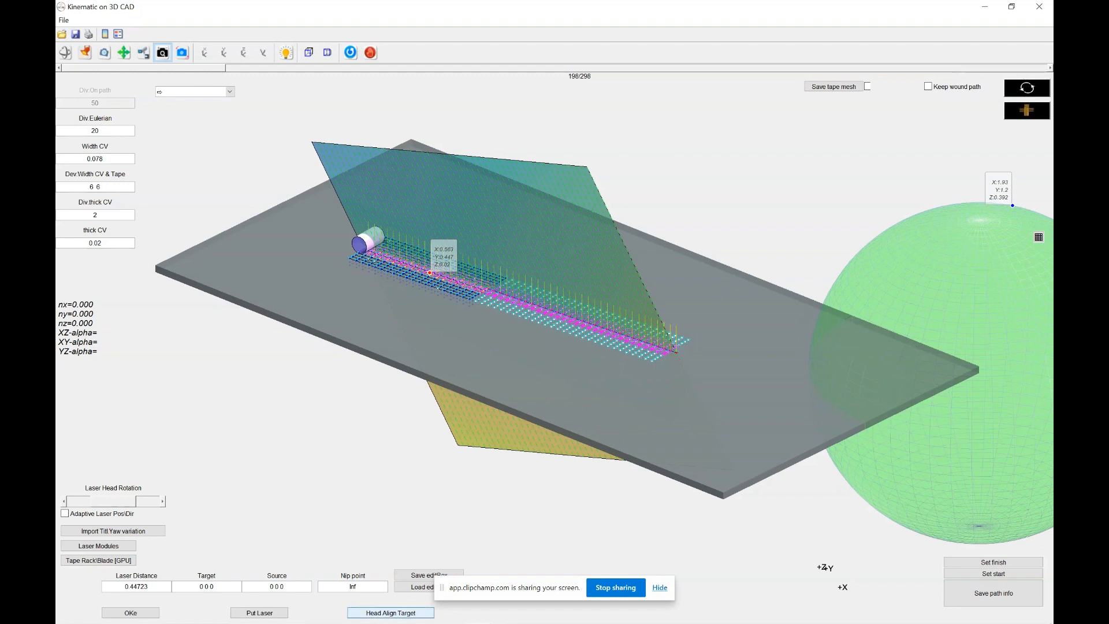
{"action": "left_click", "coordinate": [391, 613]}
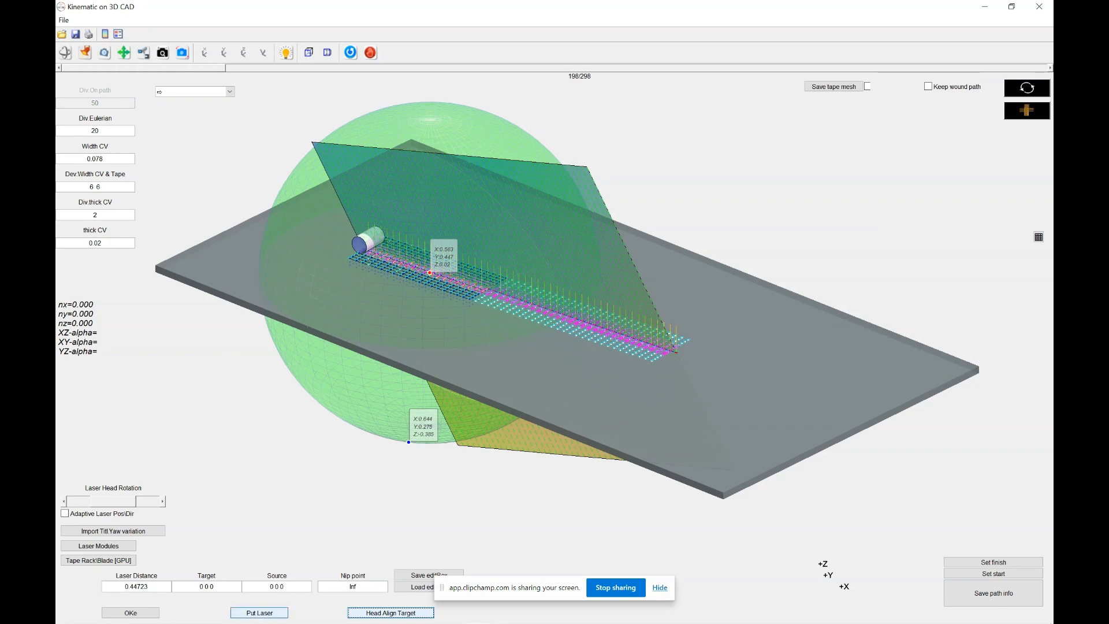
{"action": "left_click", "coordinate": [260, 613]}
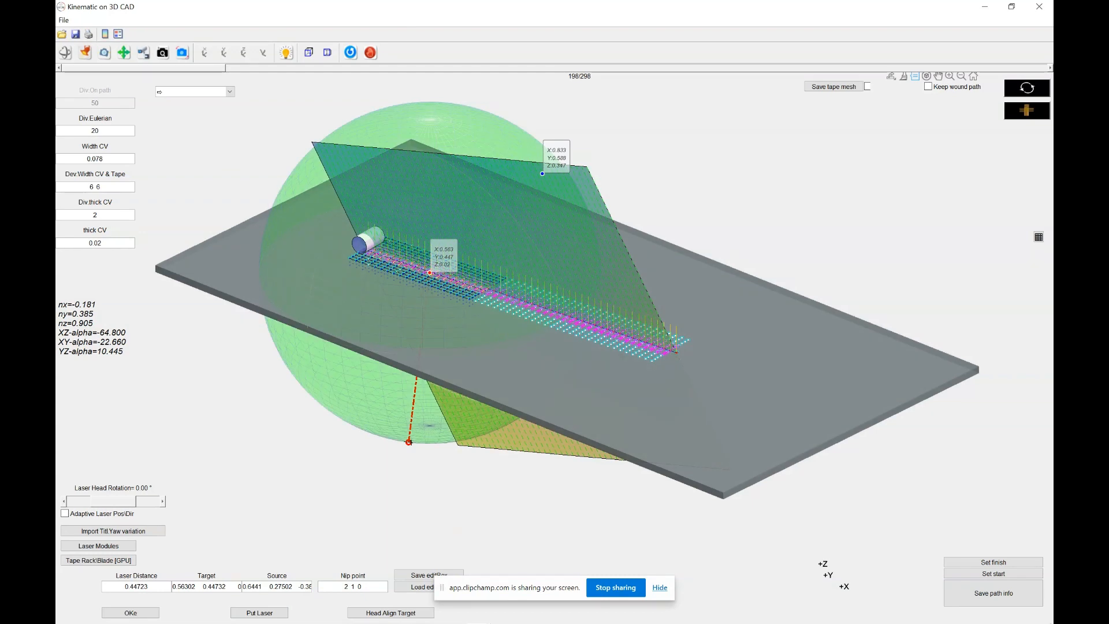
{"action": "left_click", "coordinate": [259, 613]}
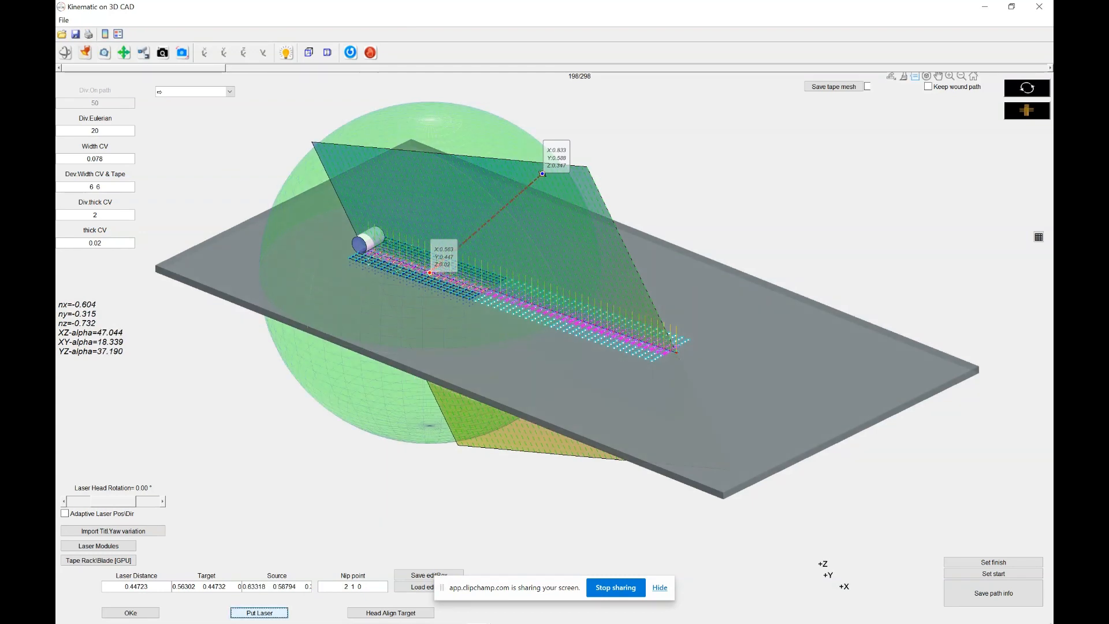
- Re-aim the laser from its current source at the target point X 0.377, Y 0.438, Z 0.02 next to the roller
{"action": "left_click", "coordinate": [243, 53]}
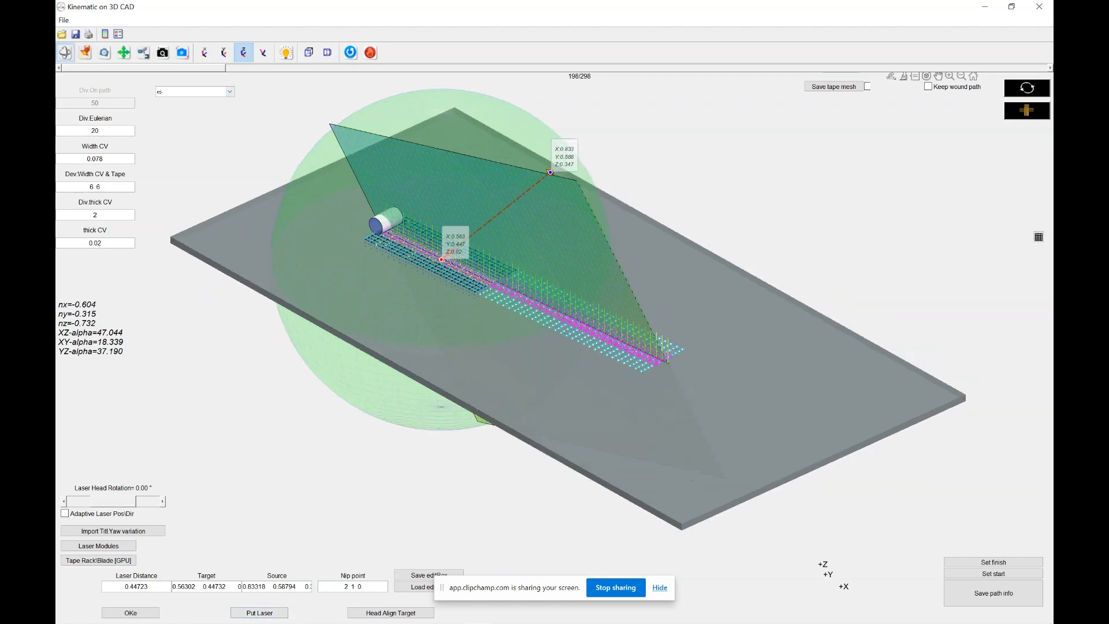
{"action": "left_click_drag", "start_coordinate": [567, 352], "coordinate": [578, 286]}
{"action": "left_click", "coordinate": [162, 53]}
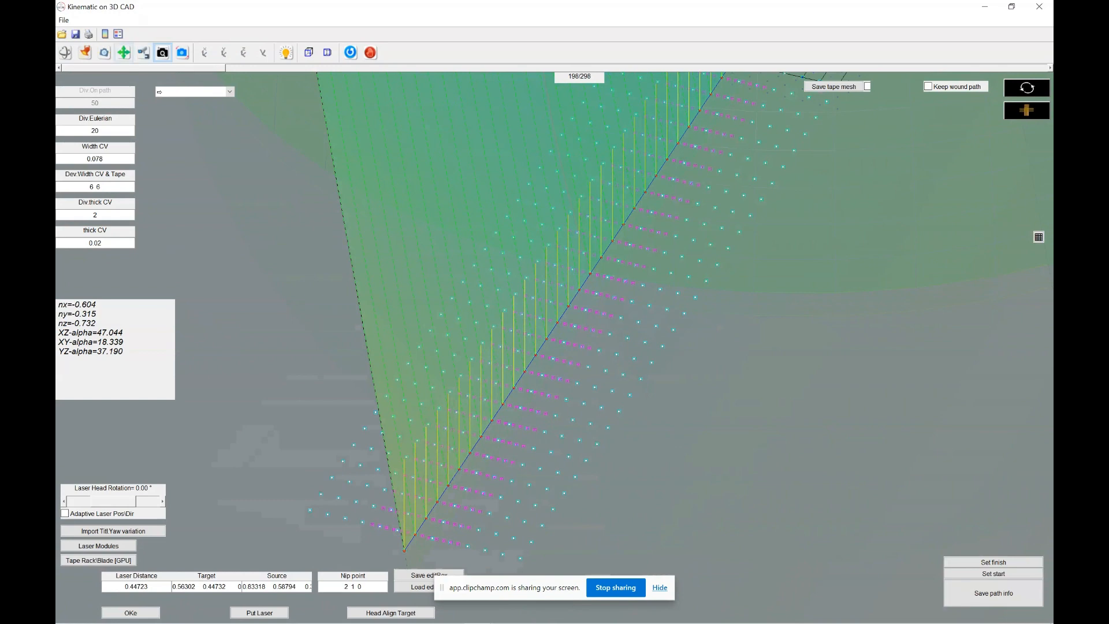
{"action": "left_click", "coordinate": [123, 53]}
{"action": "left_click_drag", "start_coordinate": [635, 190], "coordinate": [430, 485]}
{"action": "left_click_drag", "start_coordinate": [604, 201], "coordinate": [531, 377]}
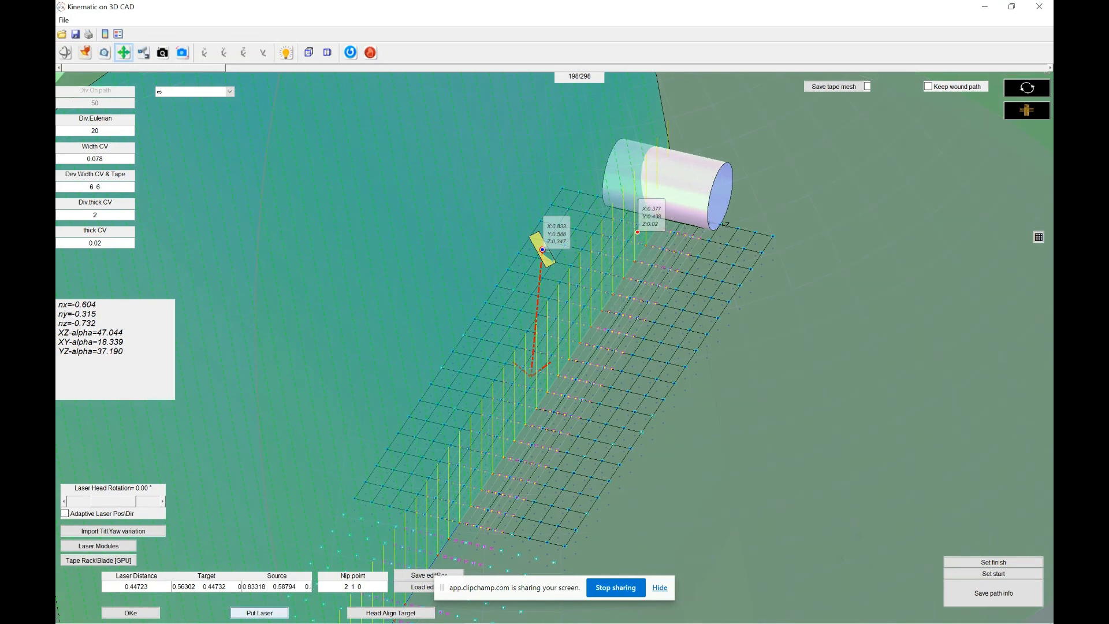
{"action": "left_click", "coordinate": [259, 613]}
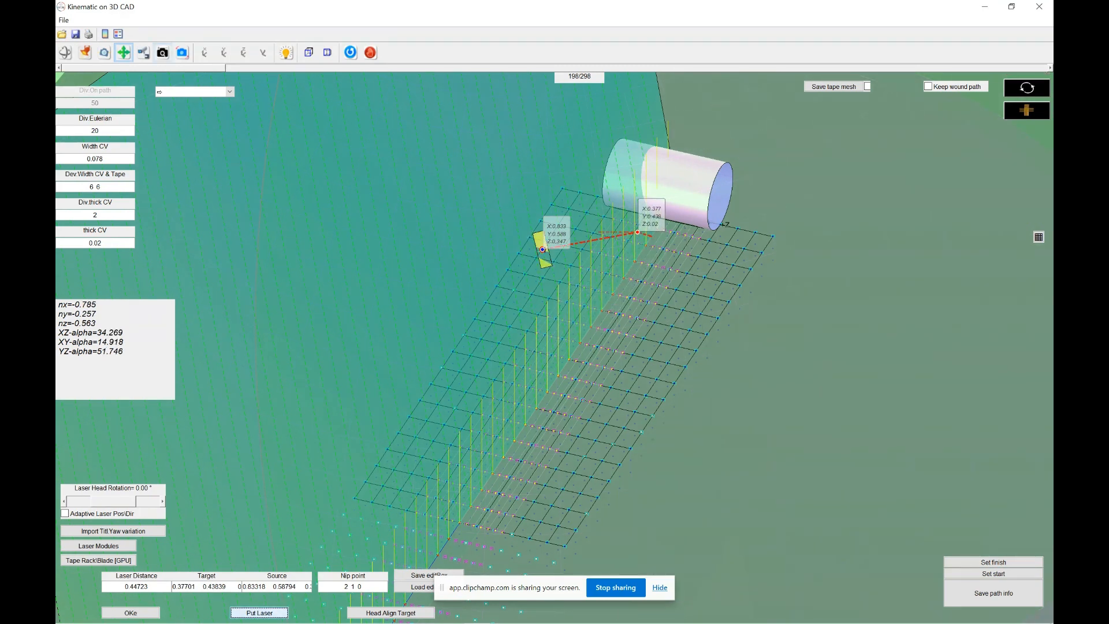
{"action": "left_click", "coordinate": [162, 53]}
{"action": "left_click_drag", "start_coordinate": [404, 231], "coordinate": [401, 245]}
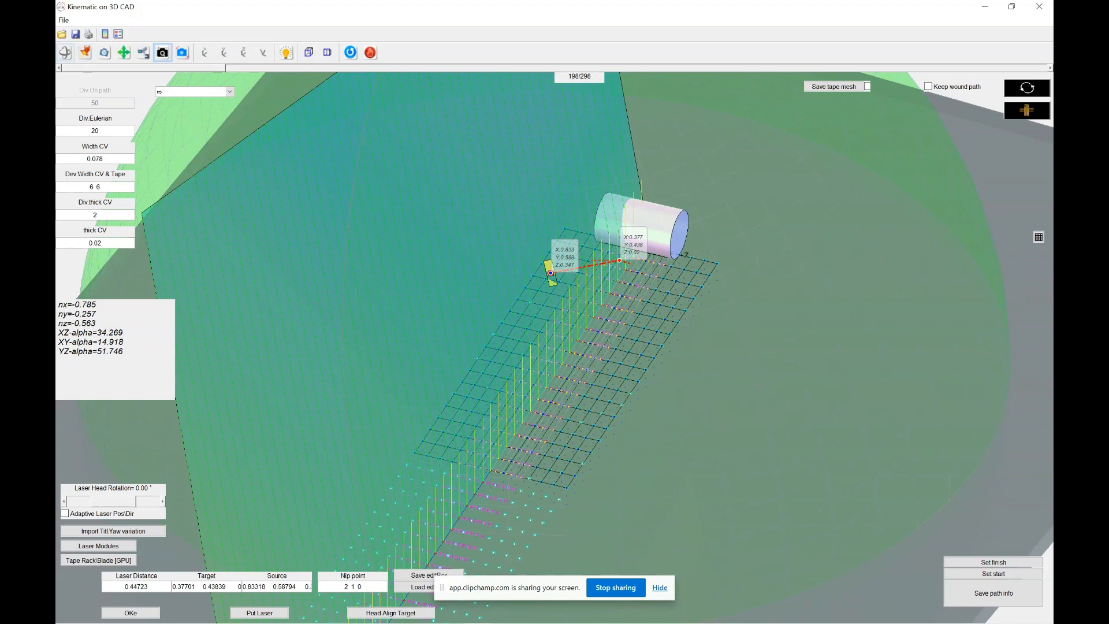
- Set the roller's current position at path point 1 as the start location of the tape path
{"action": "left_click", "coordinate": [65, 52]}
{"action": "left_click_drag", "start_coordinate": [405, 260], "coordinate": [520, 277]}
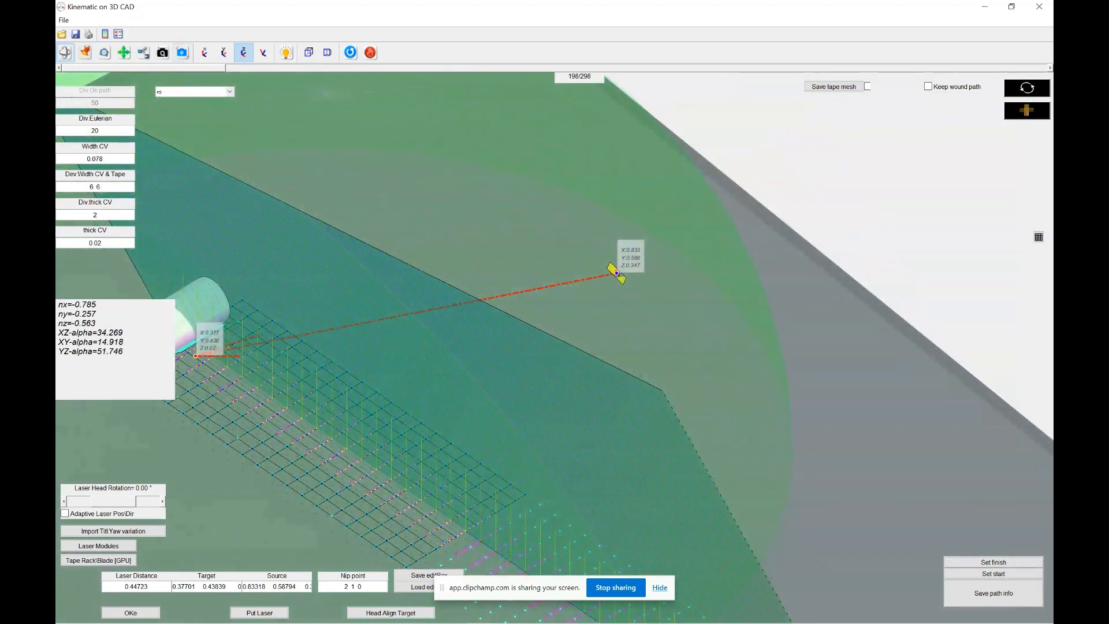
{"action": "left_click", "coordinate": [162, 52]}
{"action": "left_click_drag", "start_coordinate": [404, 260], "coordinate": [390, 375]}
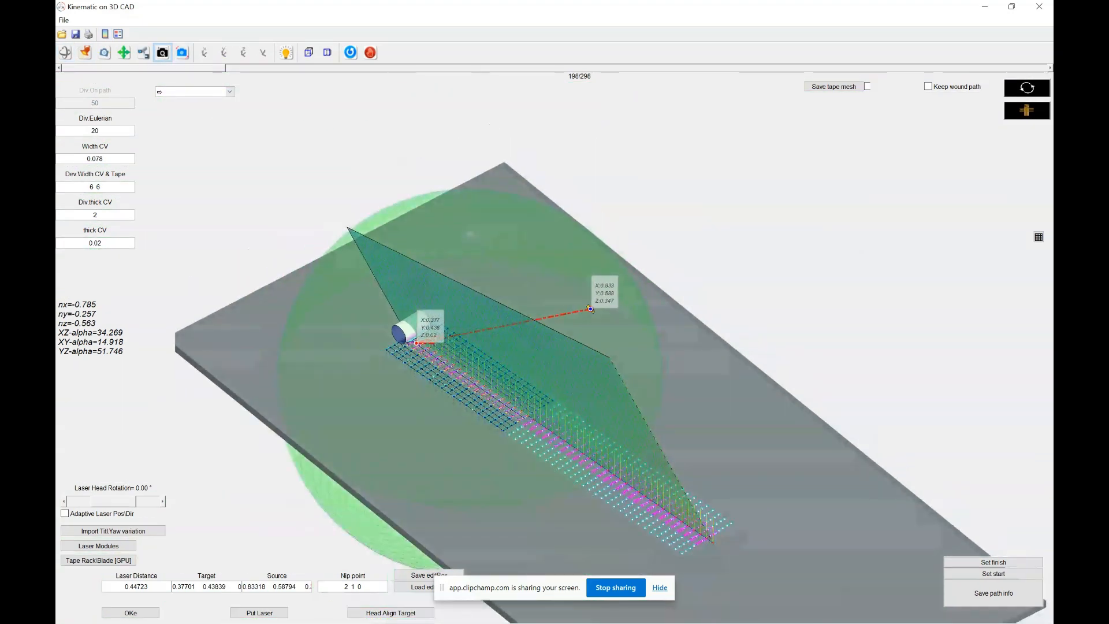
{"action": "left_click", "coordinate": [65, 53]}
{"action": "left_click_drag", "start_coordinate": [520, 346], "coordinate": [450, 329]}
{"action": "left_click_drag", "start_coordinate": [566, 359], "coordinate": [549, 350]}
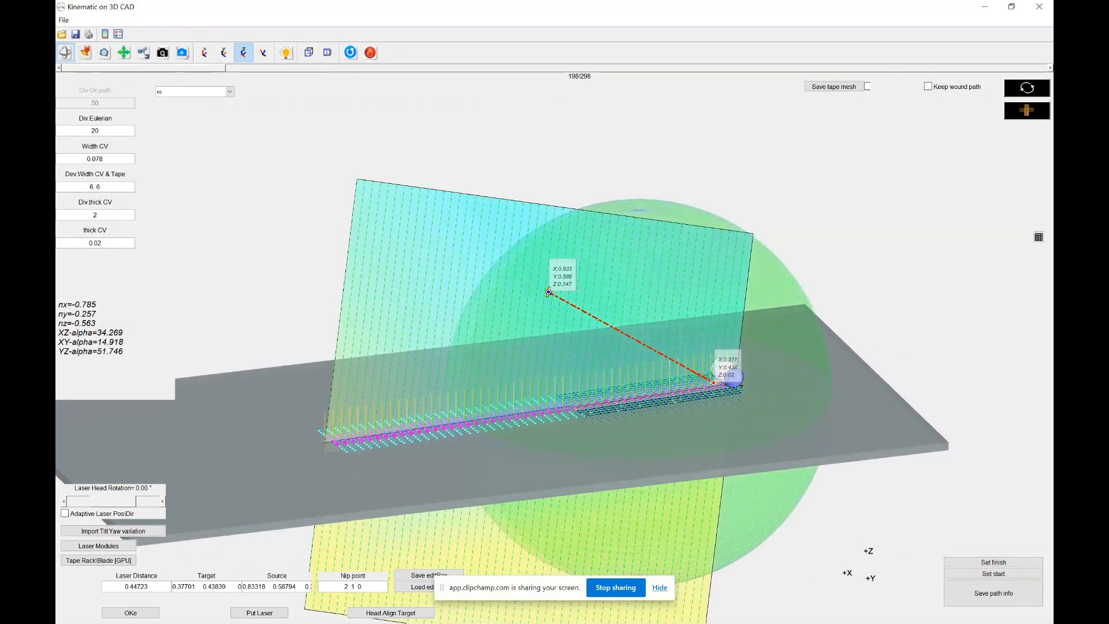
{"action": "mouse_move", "coordinate": [549, 350]}
{"action": "left_mouse_down"}
{"action": "mouse_move", "coordinate": [547, 335]}
{"action": "mouse_move", "coordinate": [545, 355]}
{"action": "left_mouse_up"}
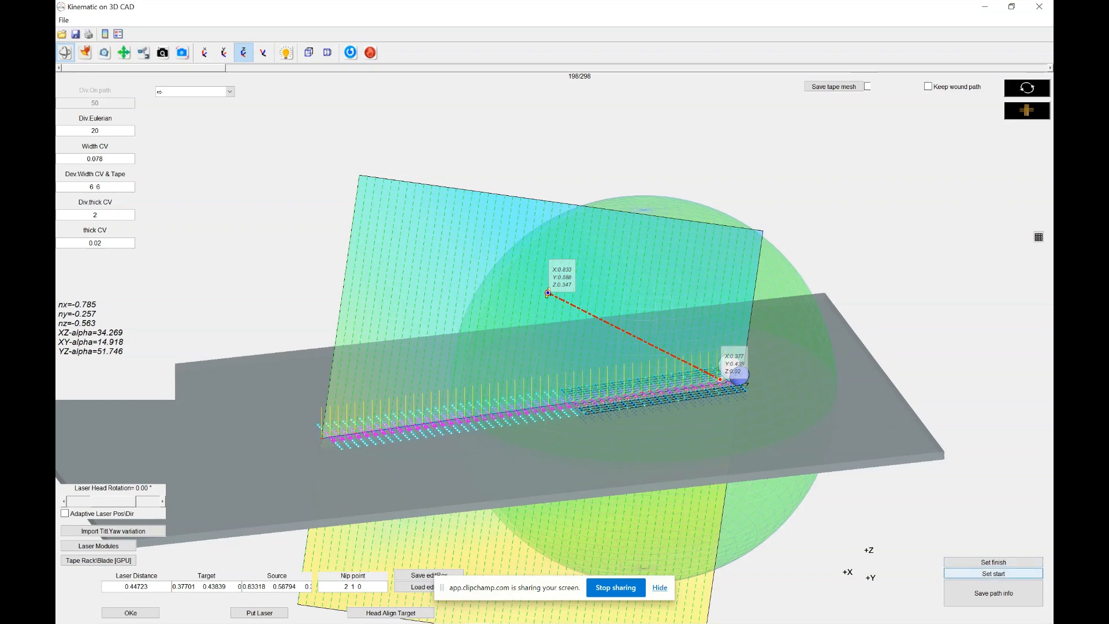
{"action": "left_click", "coordinate": [993, 574]}
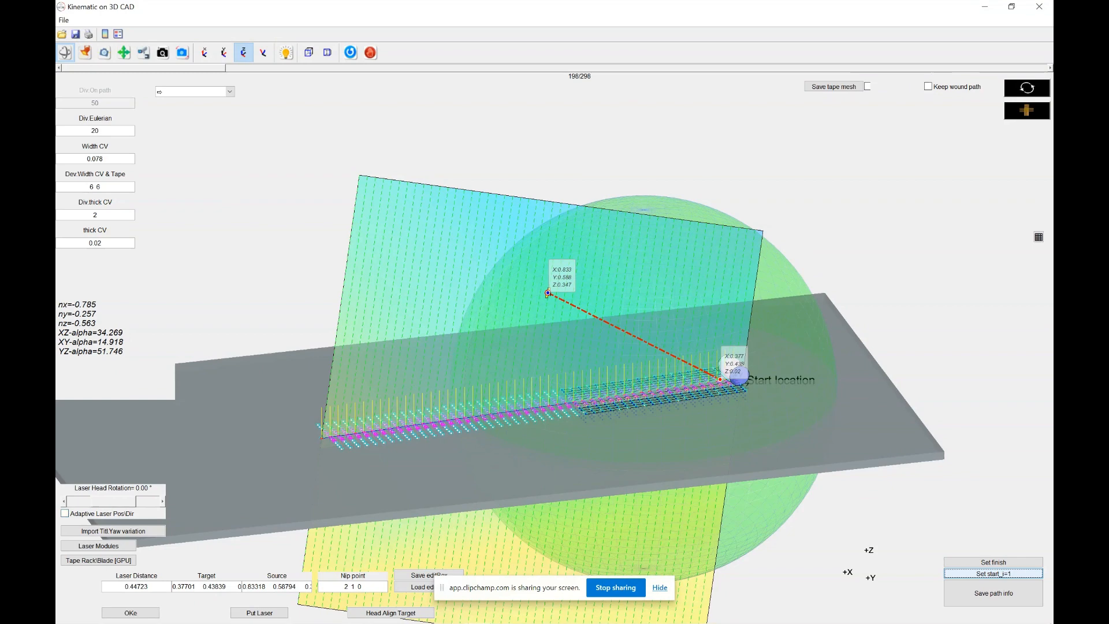
{"action": "mouse_move", "coordinate": [143, 68]}
{"action": "left_mouse_down"}
{"action": "mouse_move", "coordinate": [594, 68]}
{"action": "mouse_move", "coordinate": [143, 68]}
{"action": "left_mouse_up"}
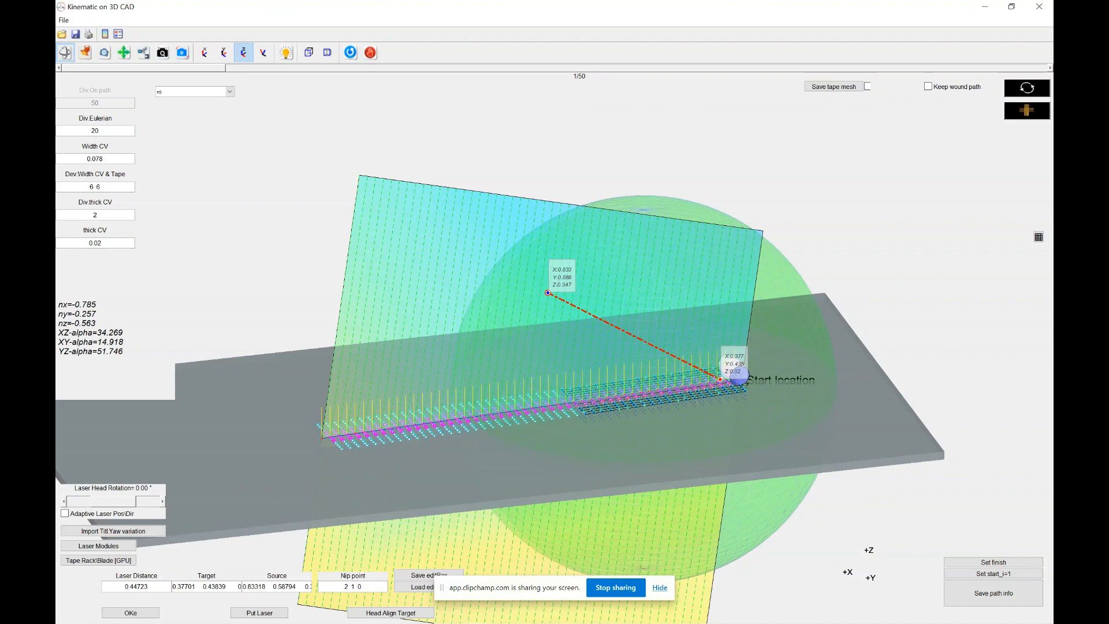
- Rotate the laser head to 7.06° and enable adaptive laser position and direction
{"action": "left_click", "coordinate": [162, 502]}
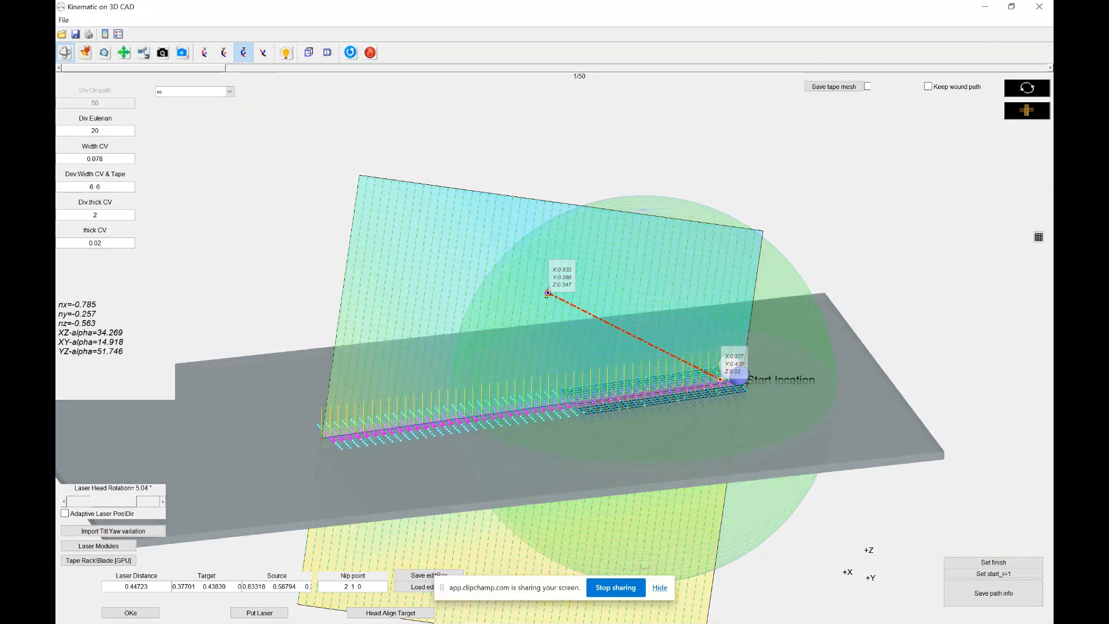
{"action": "left_click", "coordinate": [163, 501]}
{"action": "left_click", "coordinate": [63, 502]}
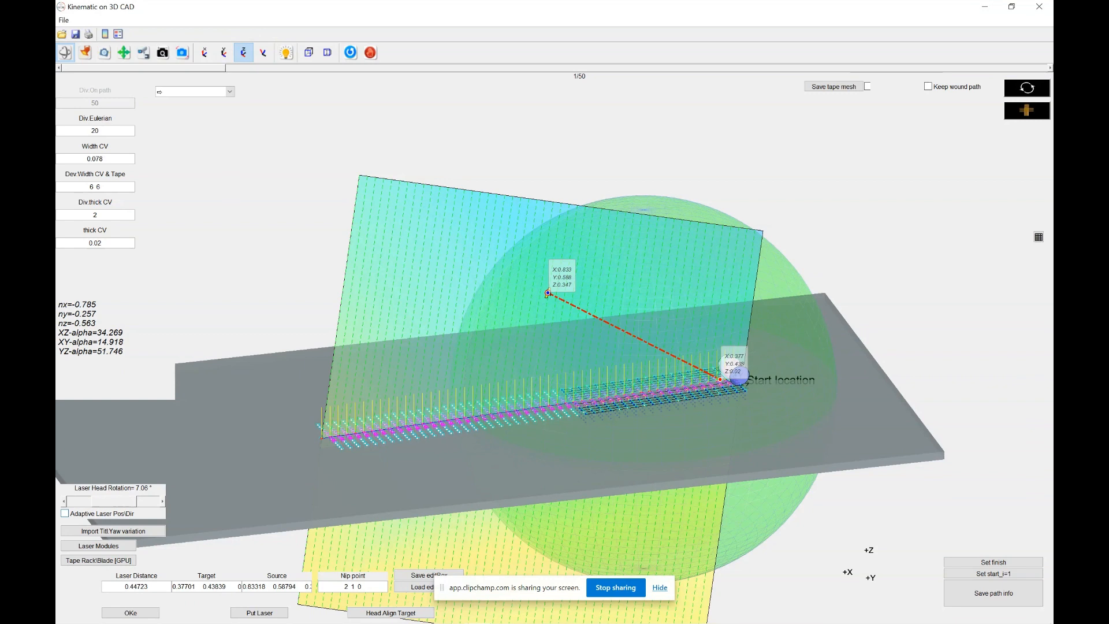
{"action": "left_click", "coordinate": [65, 514]}
- Advance the roller along the path through point 22/50 to point 41/50 and set that point as the finish location
{"action": "left_click_drag", "start_coordinate": [144, 67], "coordinate": [498, 67]}
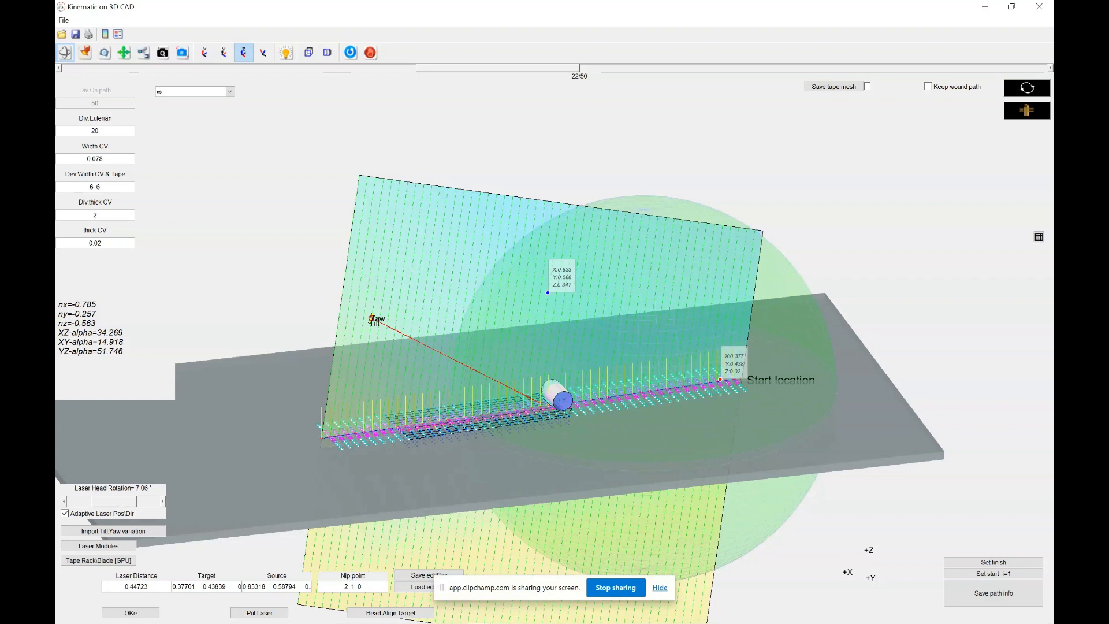
{"action": "left_click_drag", "start_coordinate": [497, 68], "coordinate": [823, 67]}
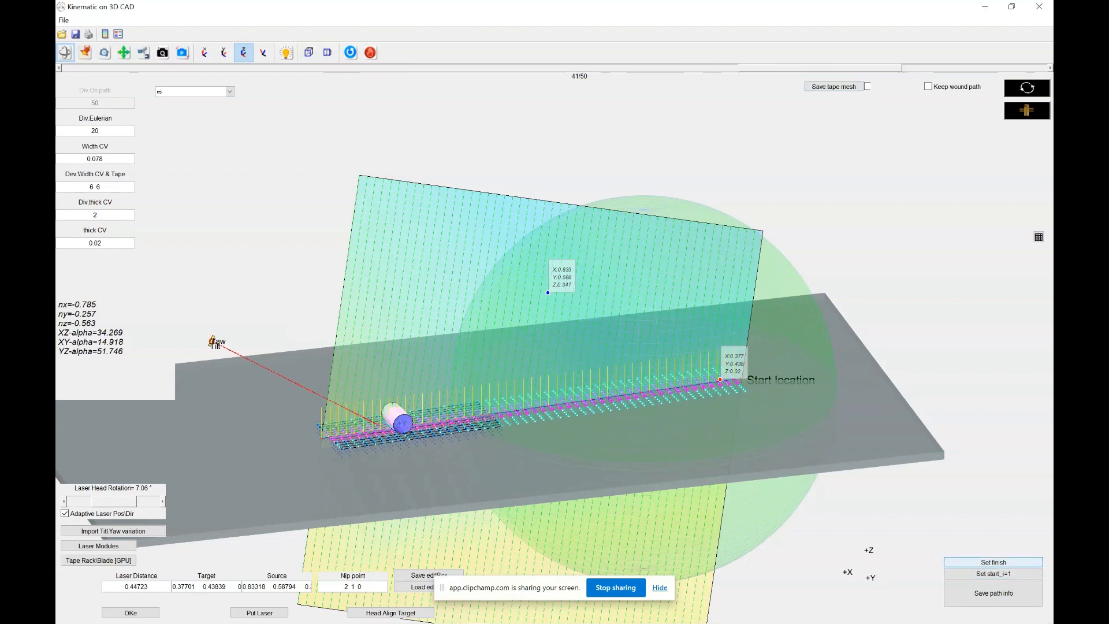
{"action": "left_click", "coordinate": [993, 562]}
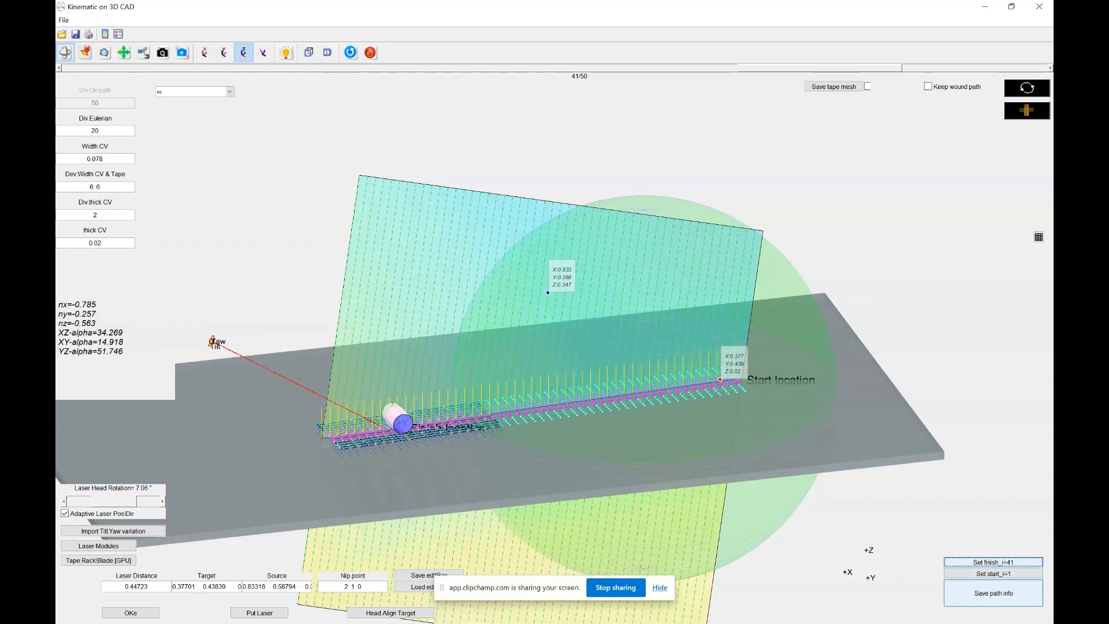
- Start saving the path info with Name-1 as the job analysis name
{"action": "left_click", "coordinate": [994, 593]}
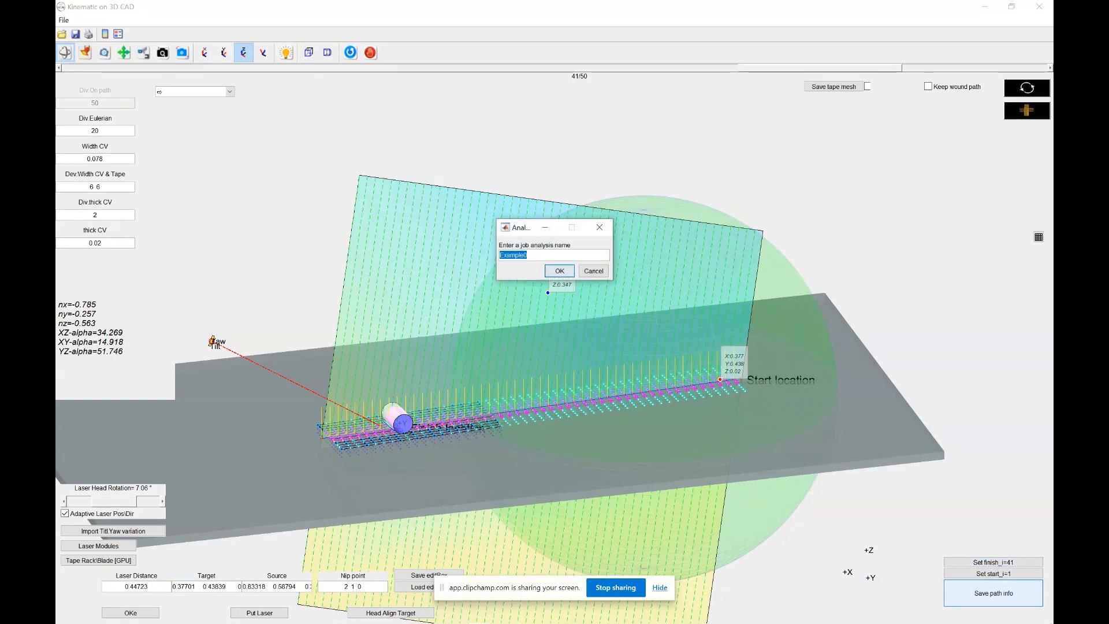
{"action": "left_click", "coordinate": [529, 255]}
{"action": "double_click", "coordinate": [522, 254]}
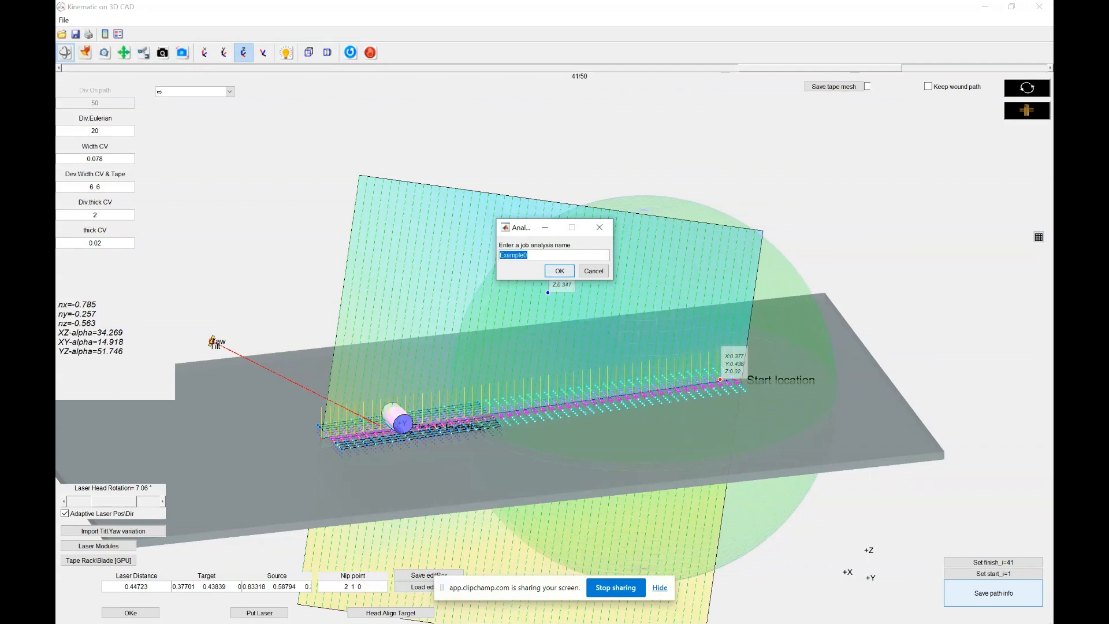
{"action": "left_click", "coordinate": [528, 255]}
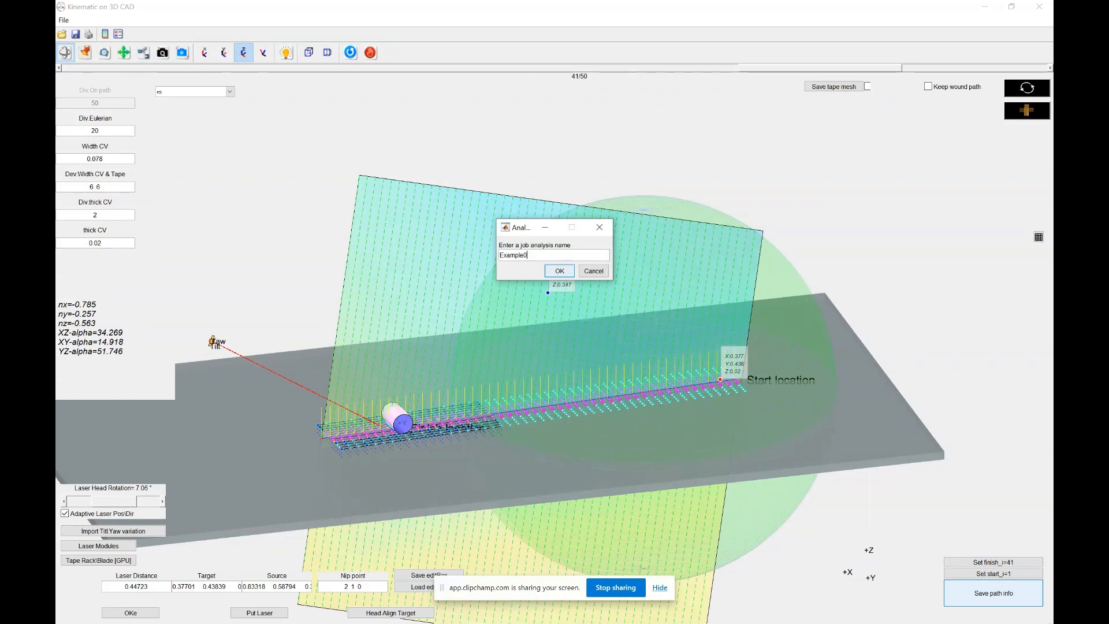
{"action": "key", "text": "ctrl+a"}
{"action": "type", "text": "?na"}
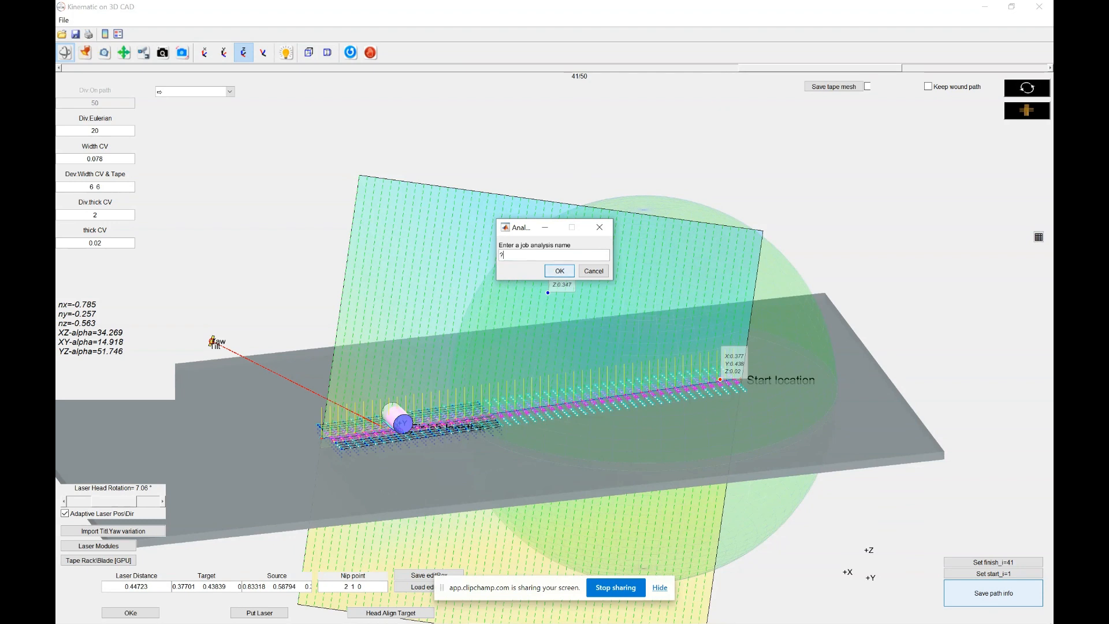
{"action": "key", "text": "BackSpace"}
{"action": "key", "text": "BackSpace"}
{"action": "key", "text": "BackSpace"}
{"action": "type", "text": "Name-1"}
{"action": "key", "text": "Return"}
{"action": "key", "text": "Return"}
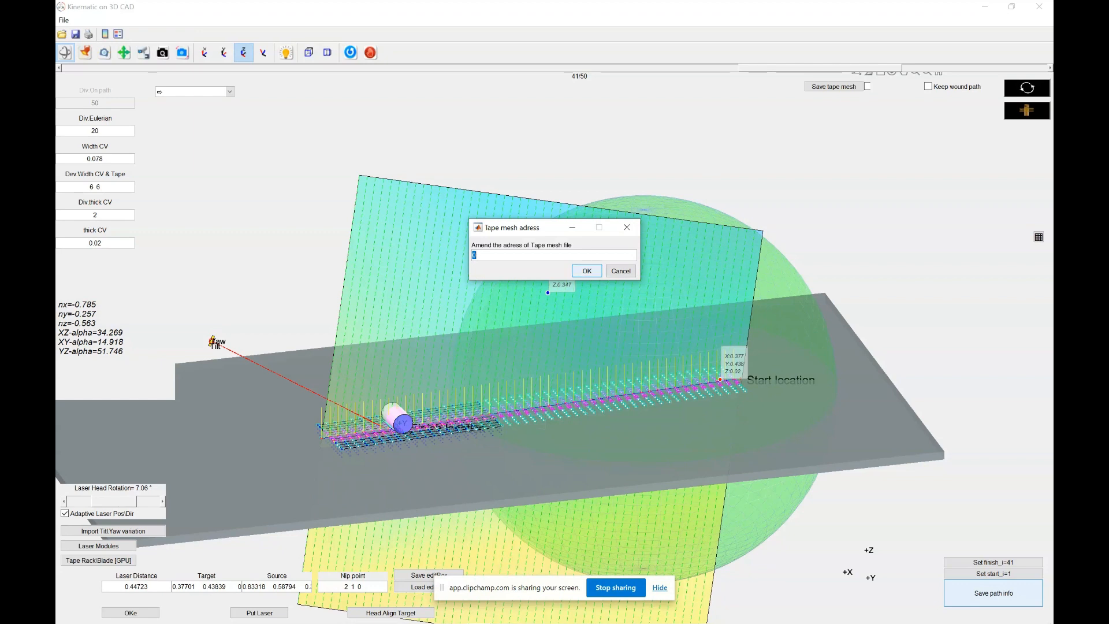
- Accept 0 as the tape mesh address and the path name simple-plate.STL_Path_X to finish saving the path info
{"action": "key", "text": "Return"}
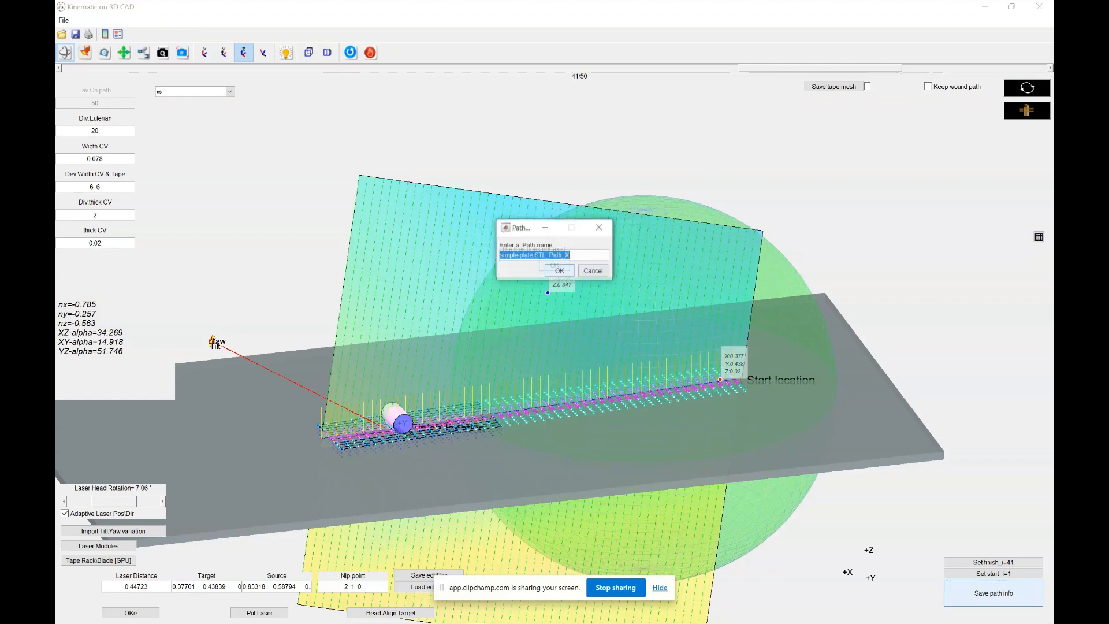
{"action": "key", "text": "Return"}
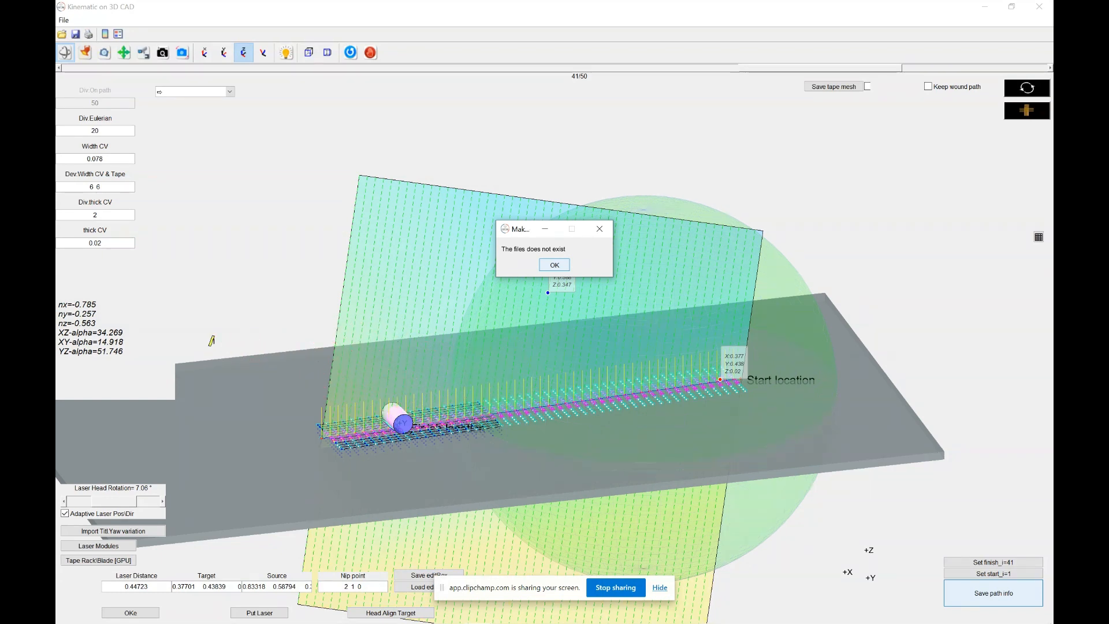
{"action": "key", "text": "Return"}
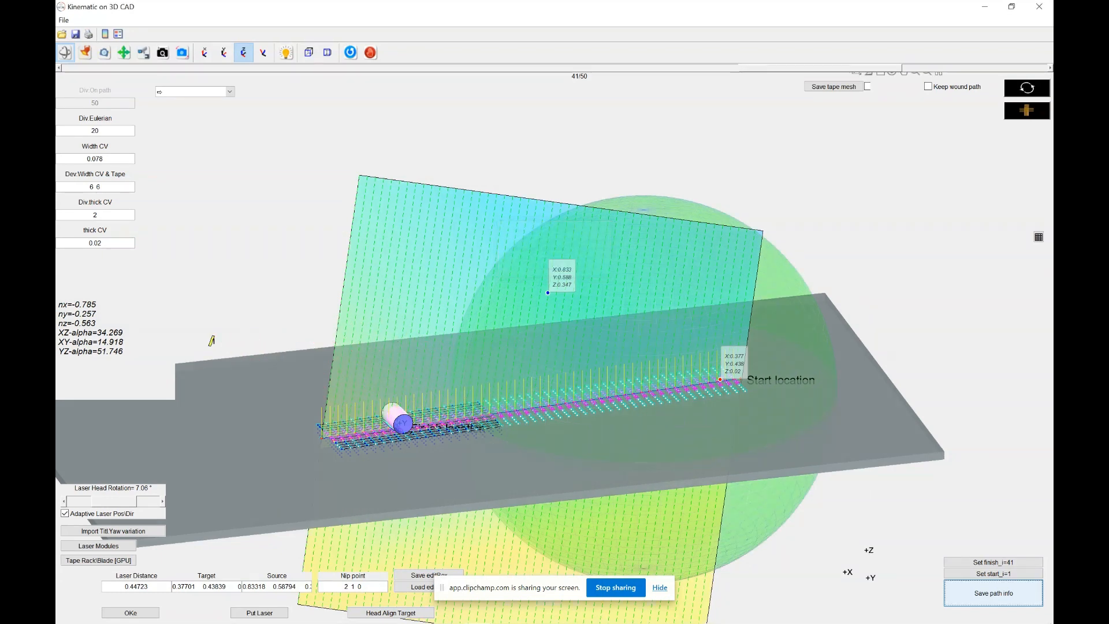